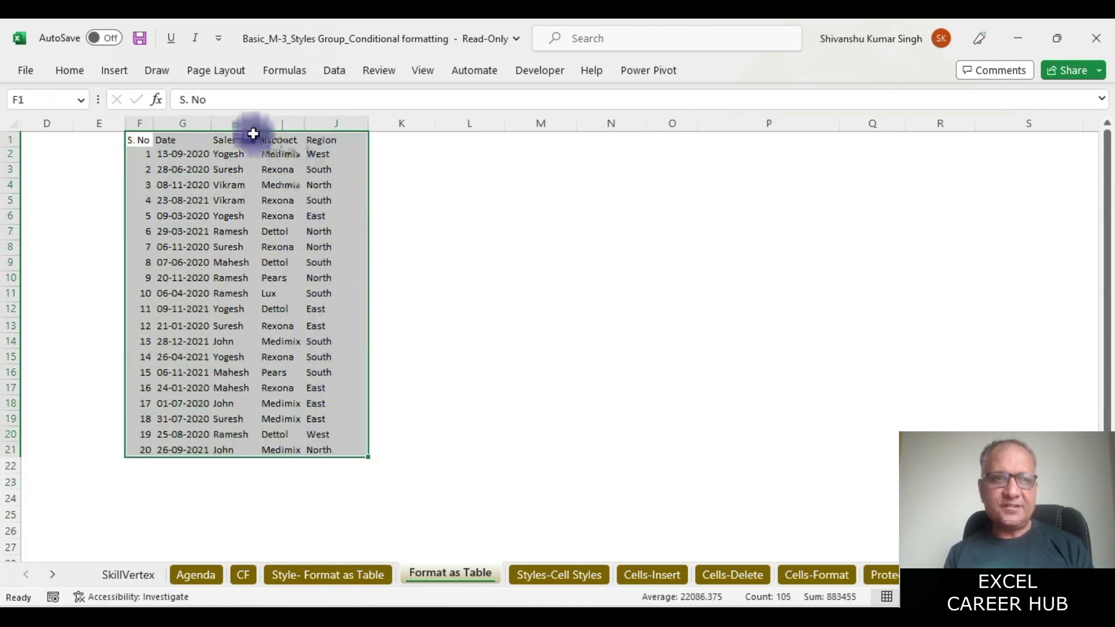
- Copy the headers and first ten sales records in F1:J11
{"action": "left_click", "coordinate": [177, 141]}
{"action": "left_click", "coordinate": [229, 140]}
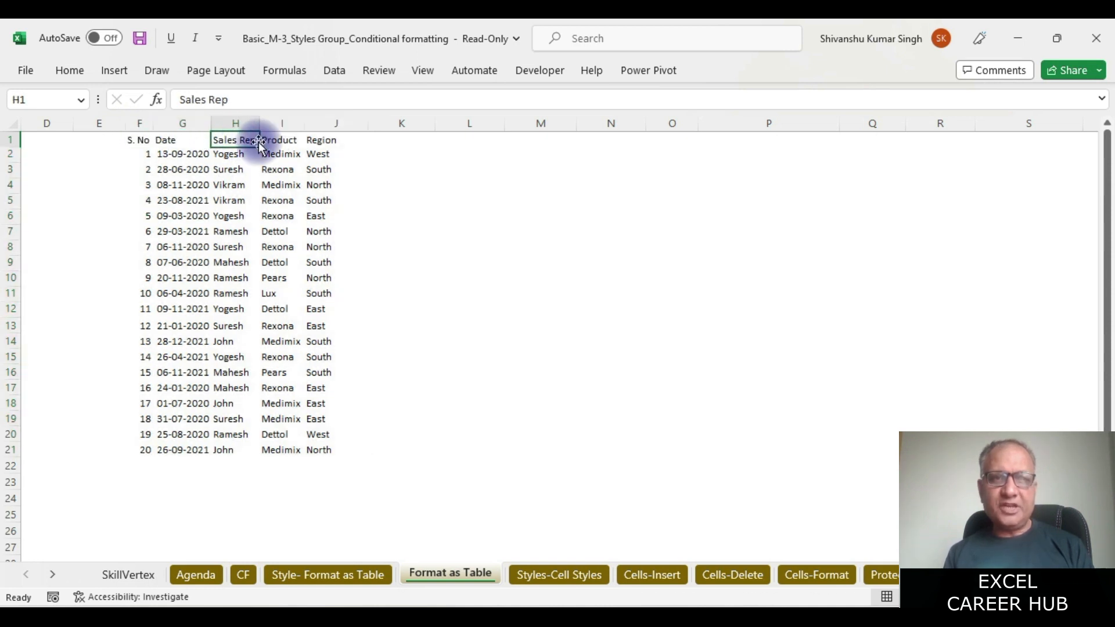
{"action": "left_click", "coordinate": [281, 140]}
{"action": "left_click", "coordinate": [323, 141]}
{"action": "left_click", "coordinate": [132, 140]}
{"action": "left_click_drag", "start_coordinate": [132, 140], "coordinate": [309, 294]}
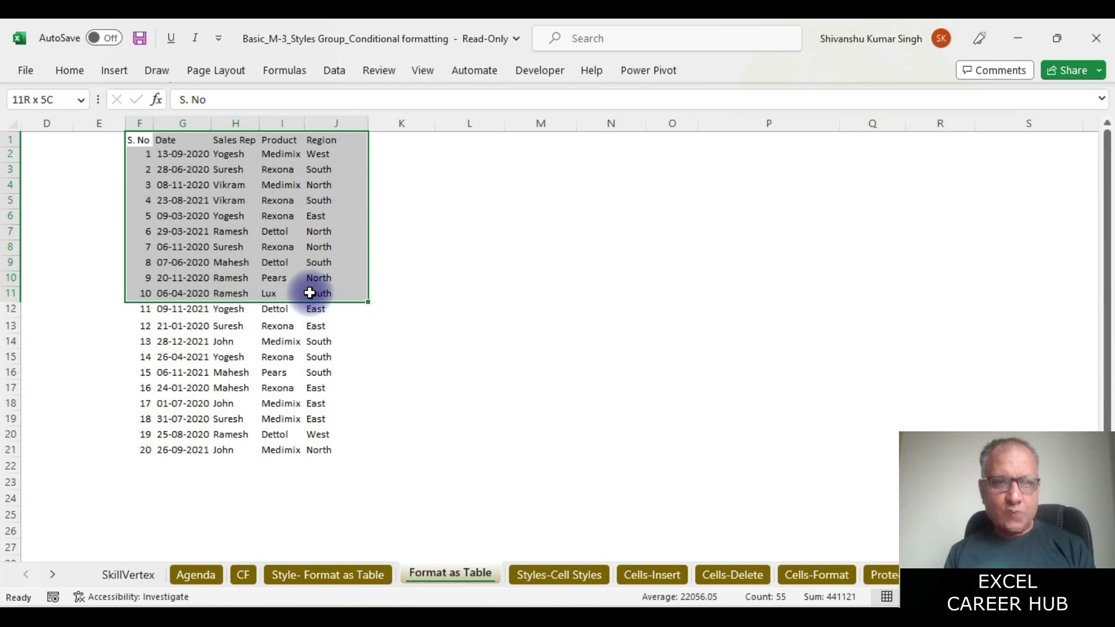
{"action": "key", "text": "ctrl+c"}
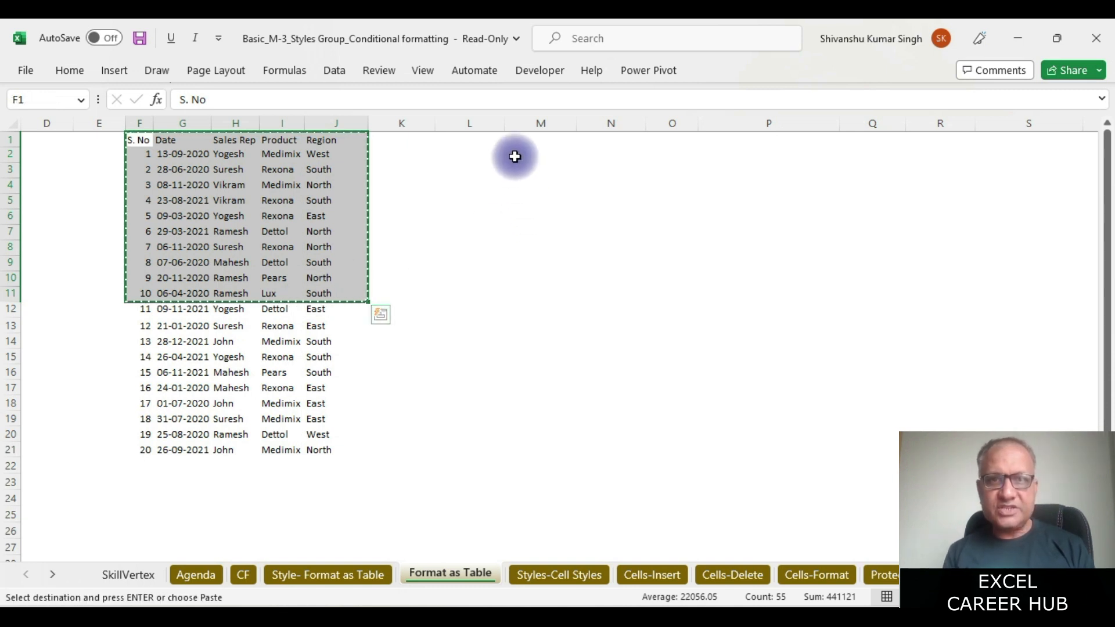
- Paste the copied records at L1 and again at R1
{"action": "left_click", "coordinate": [470, 142]}
{"action": "key", "text": "ctrl+v"}
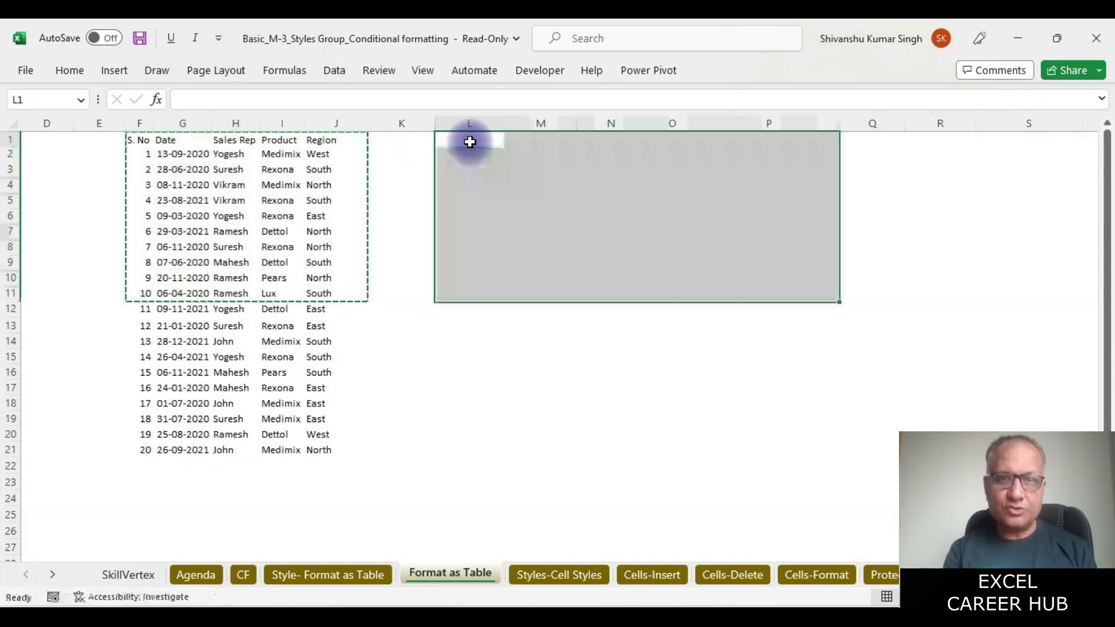
{"action": "double_click", "coordinate": [840, 123]}
{"action": "left_click", "coordinate": [854, 142]}
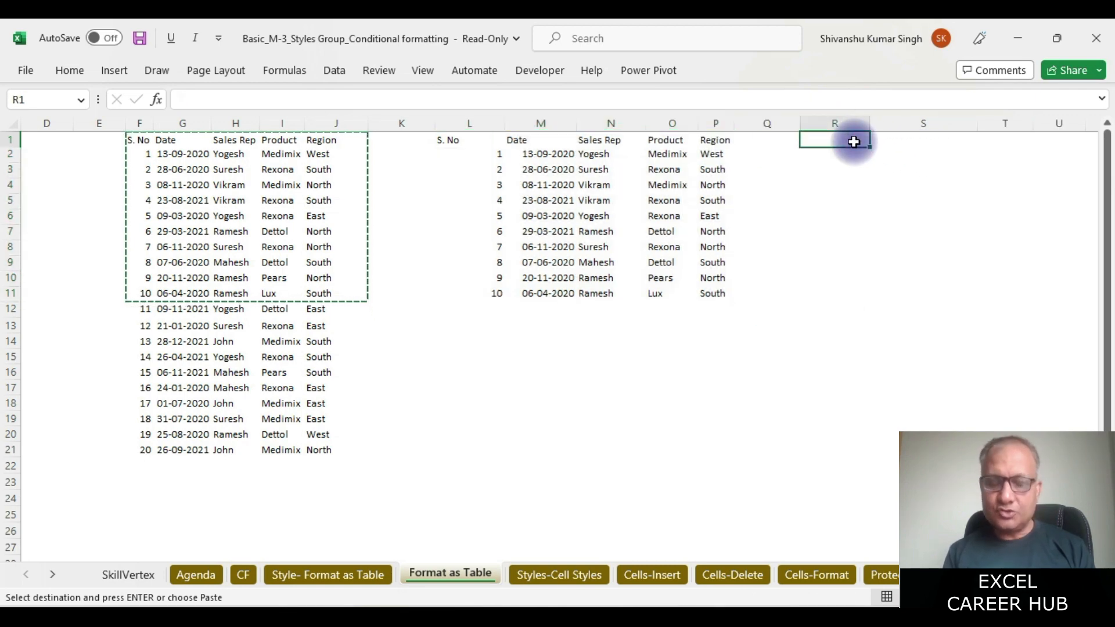
{"action": "key", "text": "ctrl+v"}
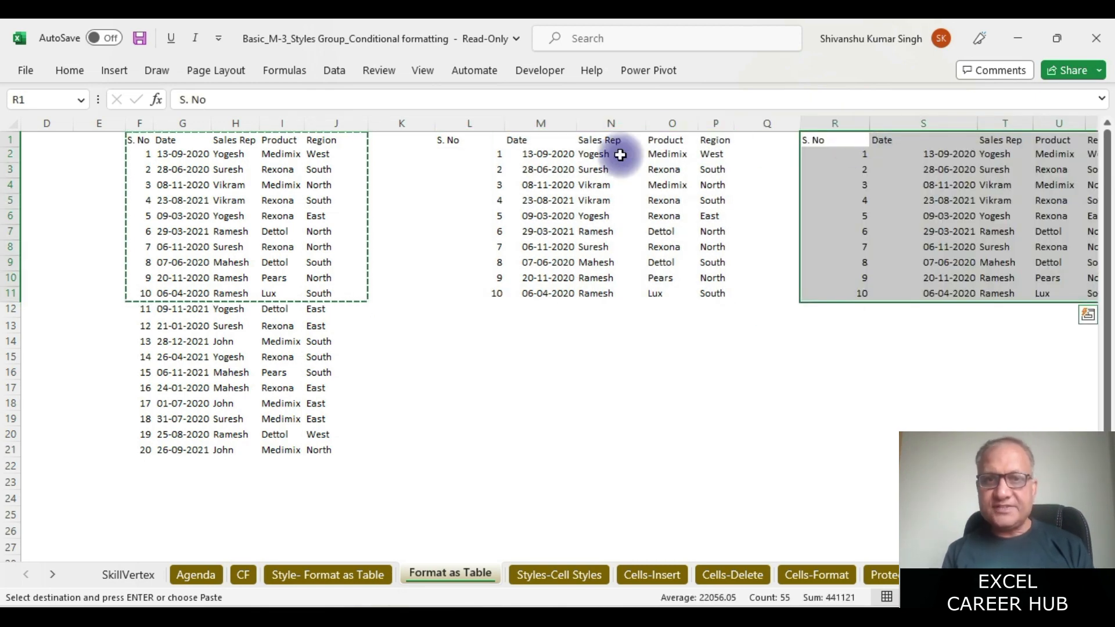
- Autofit the widths of columns L:P and R:V to their contents
{"action": "left_click_drag", "start_coordinate": [460, 122], "coordinate": [714, 124]}
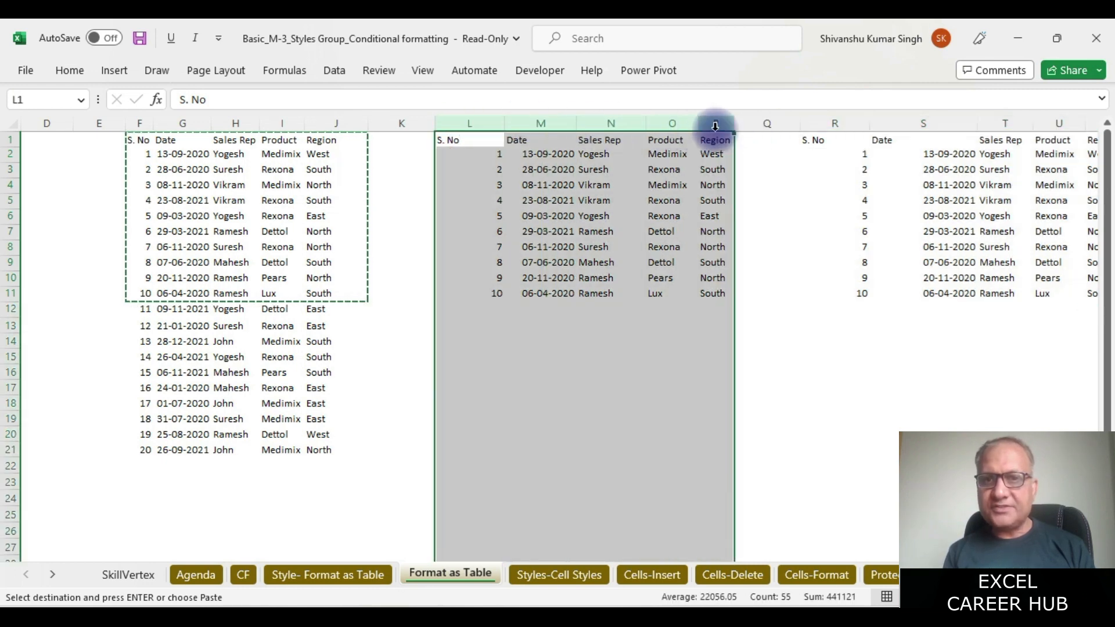
{"action": "double_click", "coordinate": [736, 119]}
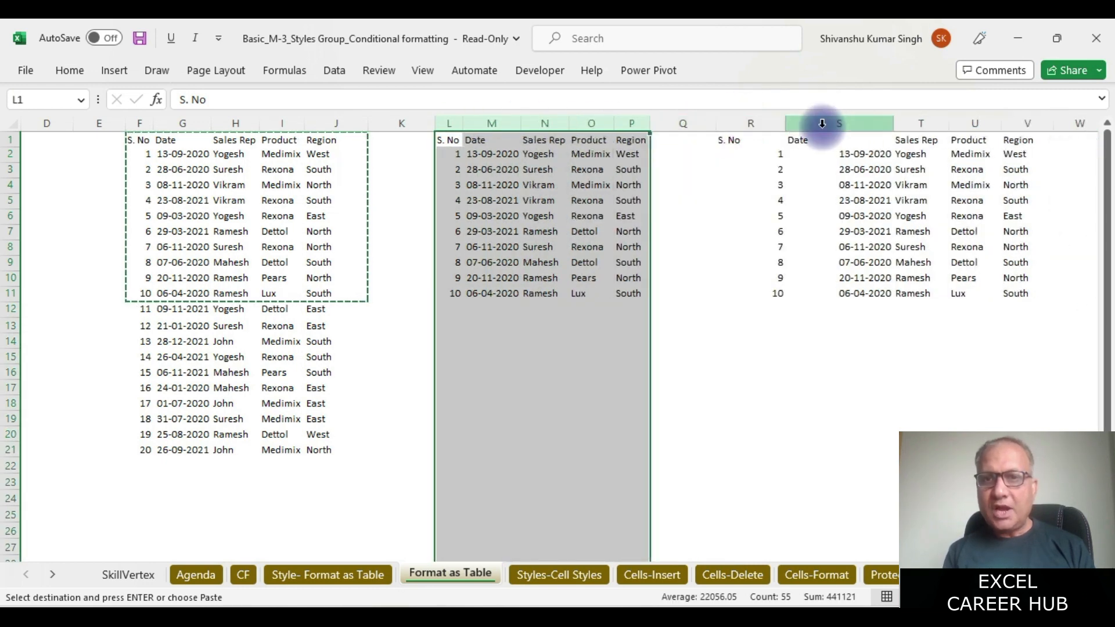
{"action": "left_click_drag", "start_coordinate": [744, 123], "coordinate": [1018, 124]}
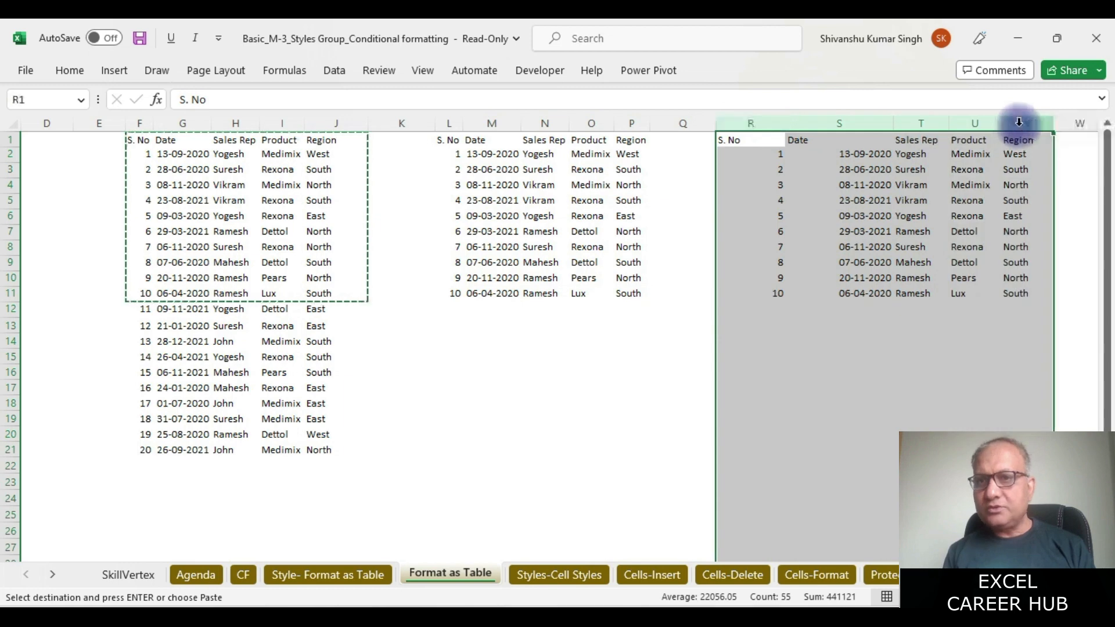
{"action": "double_click", "coordinate": [1052, 123]}
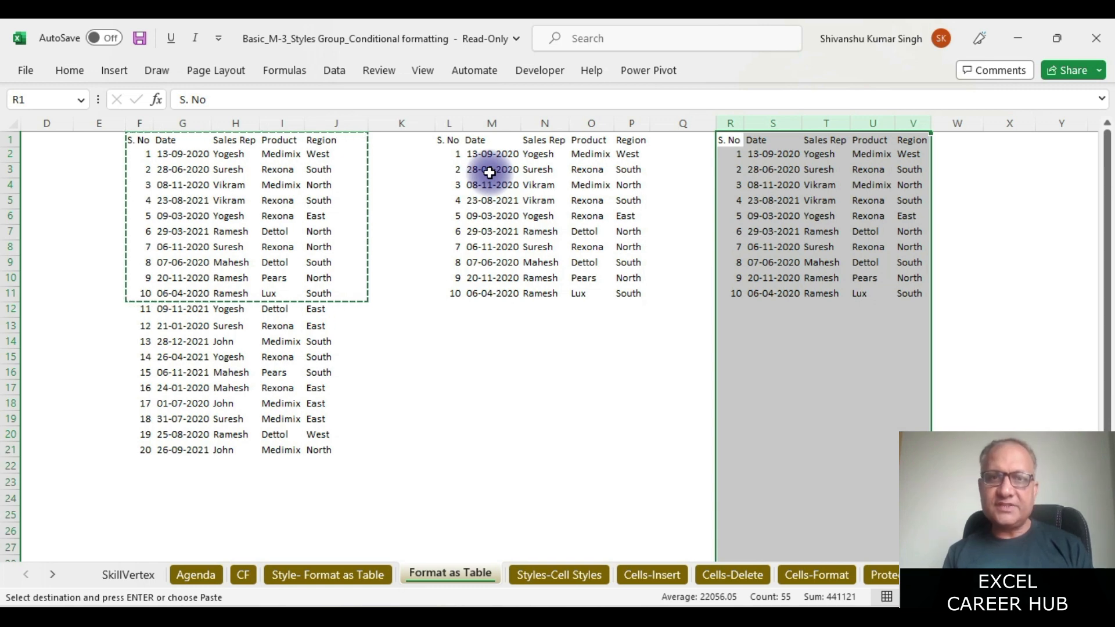
{"action": "left_click", "coordinate": [440, 141]}
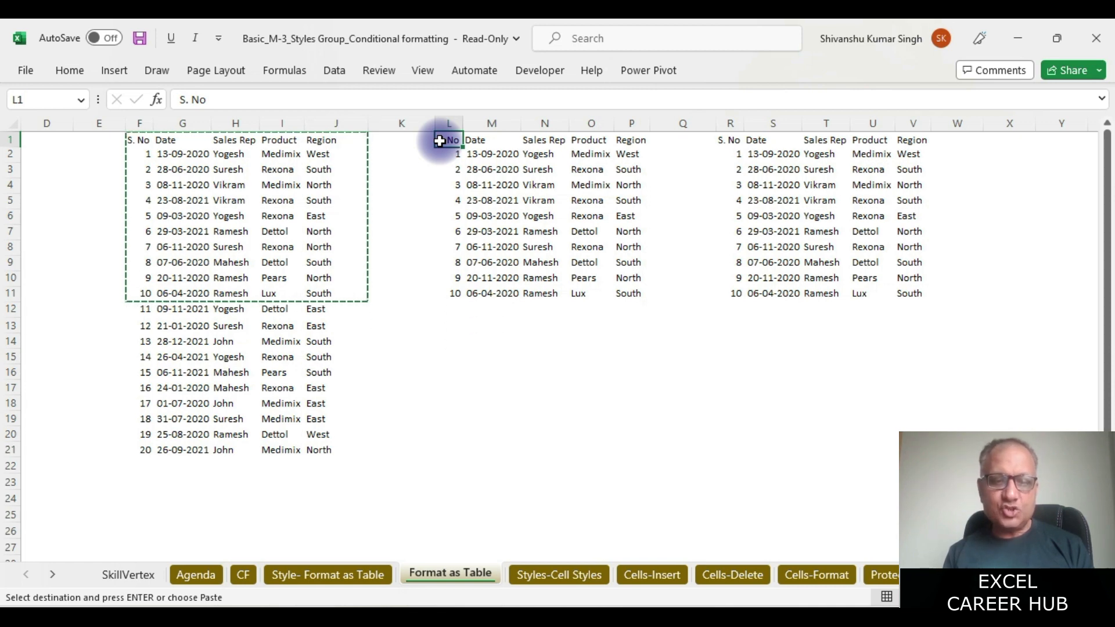
- Convert $L$1:$P$11 into a table with 'My table has headers' checked
{"action": "key", "text": "ctrl+t"}
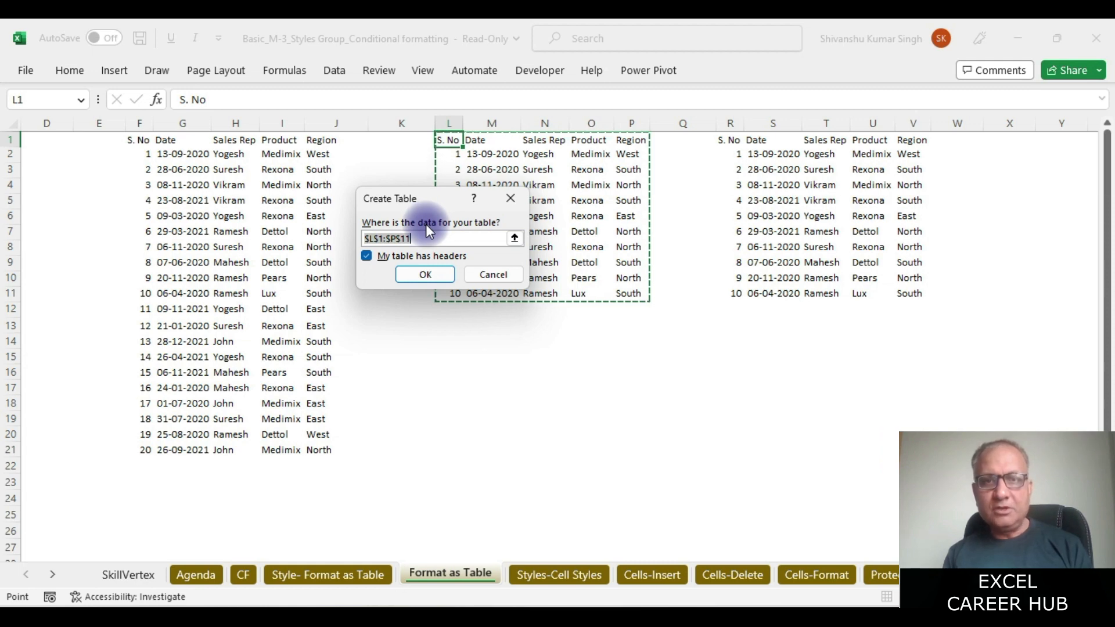
{"action": "left_click_drag", "start_coordinate": [405, 191], "coordinate": [299, 120]}
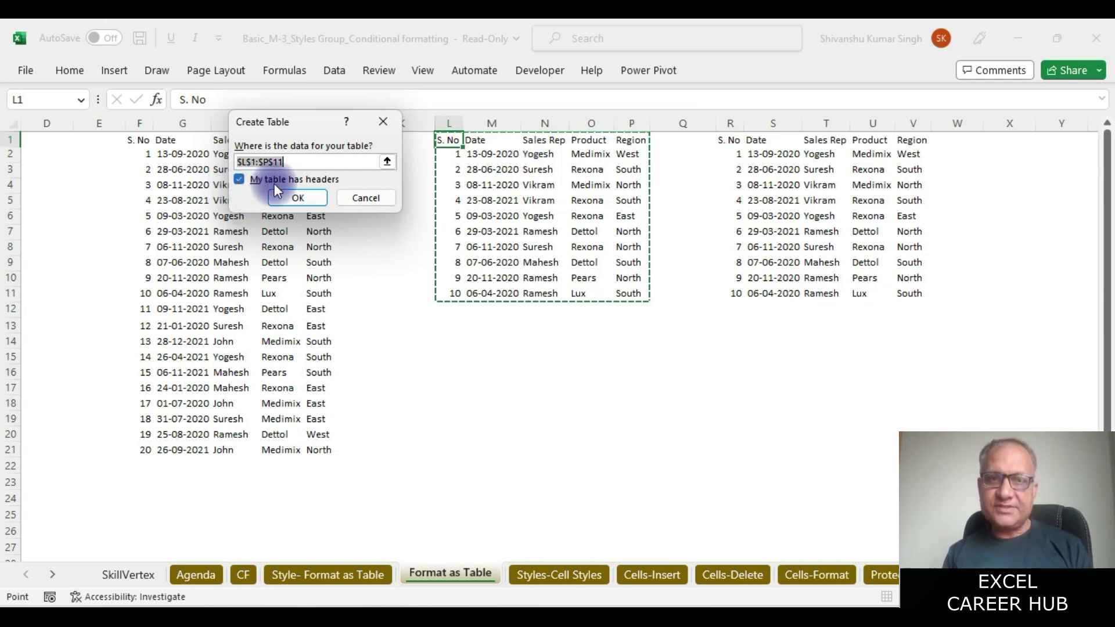
{"action": "left_click", "coordinate": [318, 197]}
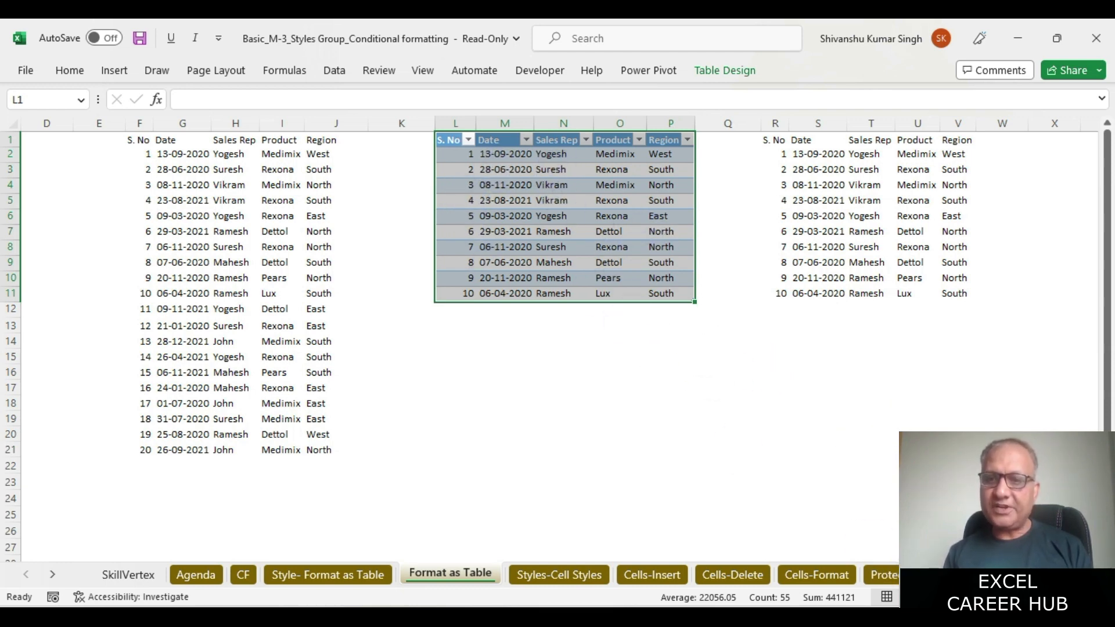
{"action": "key", "text": "alt+Tab"}
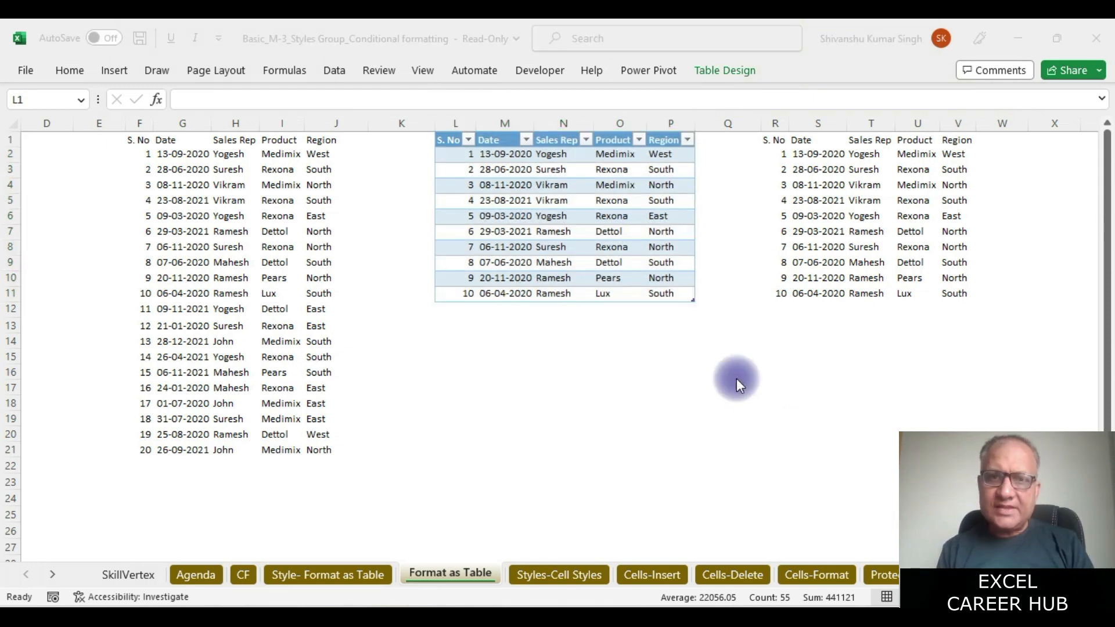
- Pin the ribbon permanently open and show Table Design for the new L:P table
{"action": "key", "text": "alt+Tab"}
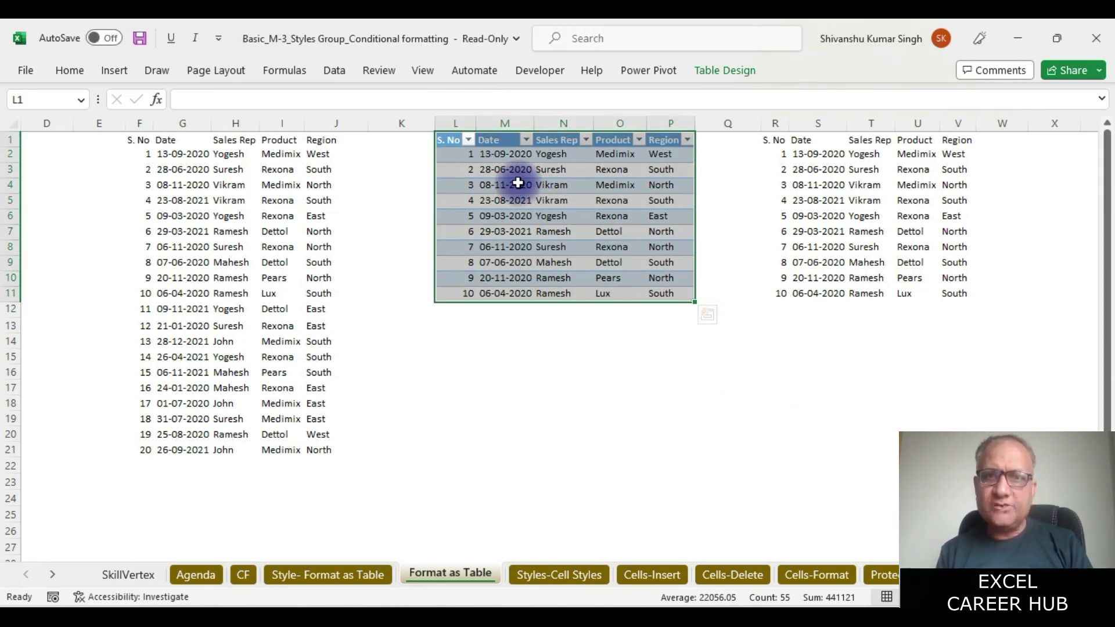
{"action": "left_click", "coordinate": [230, 76]}
{"action": "left_click", "coordinate": [231, 76]}
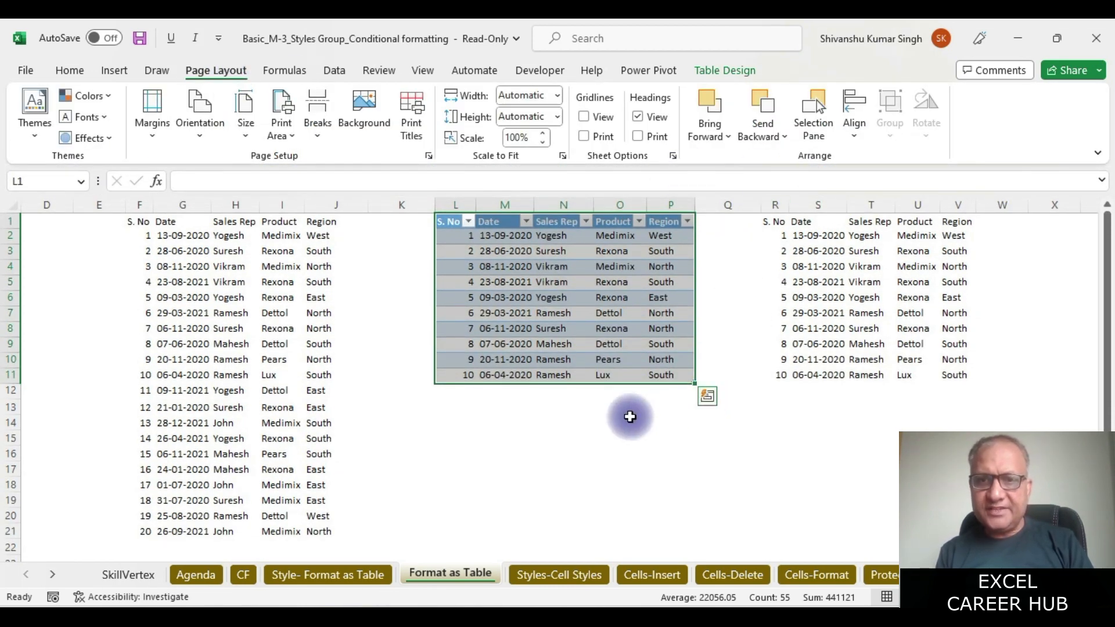
{"action": "left_click", "coordinate": [823, 270]}
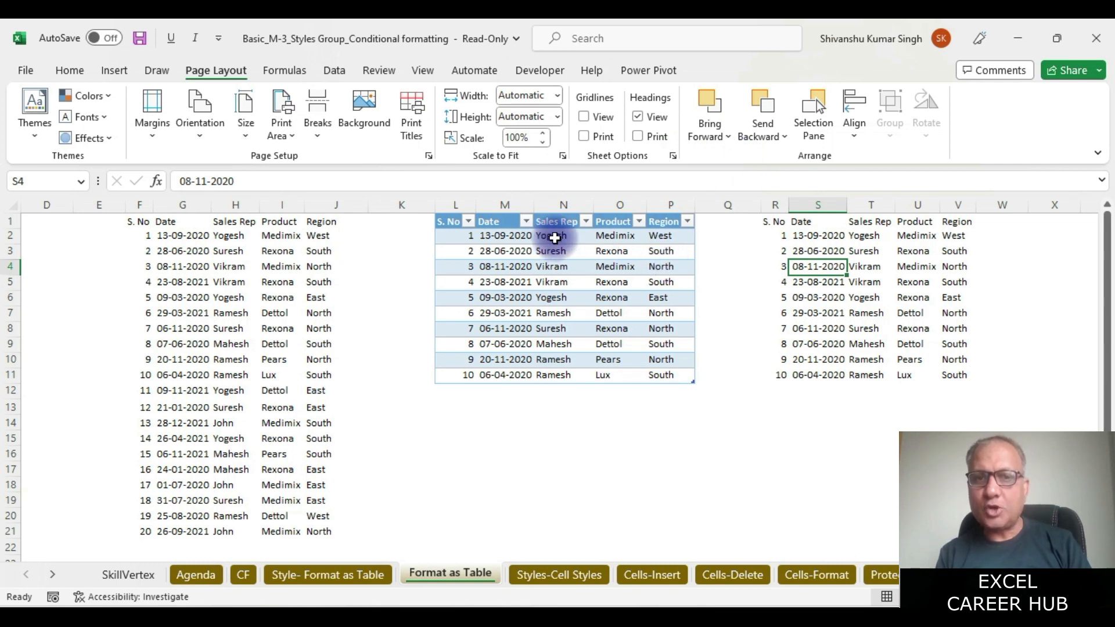
{"action": "left_click", "coordinate": [555, 238]}
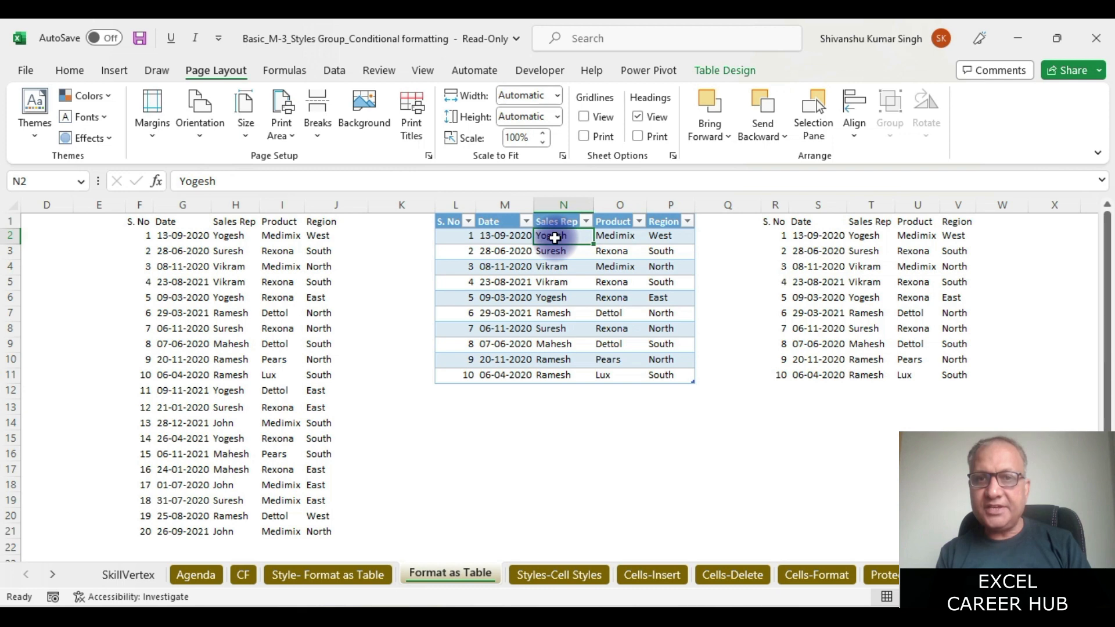
{"action": "left_click", "coordinate": [736, 70]}
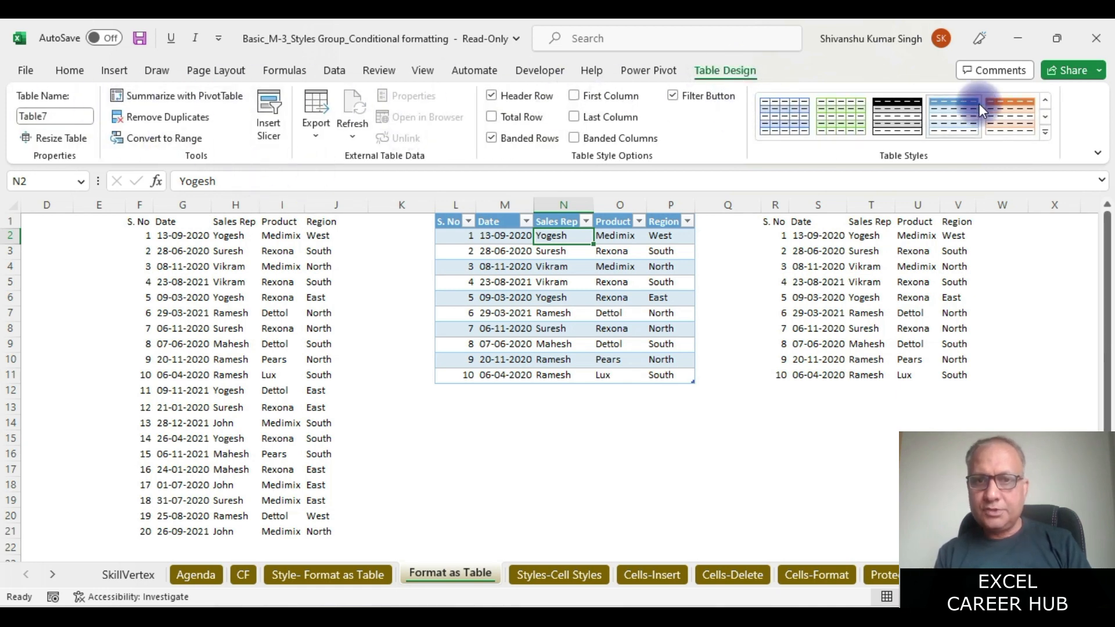
- Restyle the L1:P11 table with Green, Table Style Light 14
{"action": "left_click", "coordinate": [840, 241]}
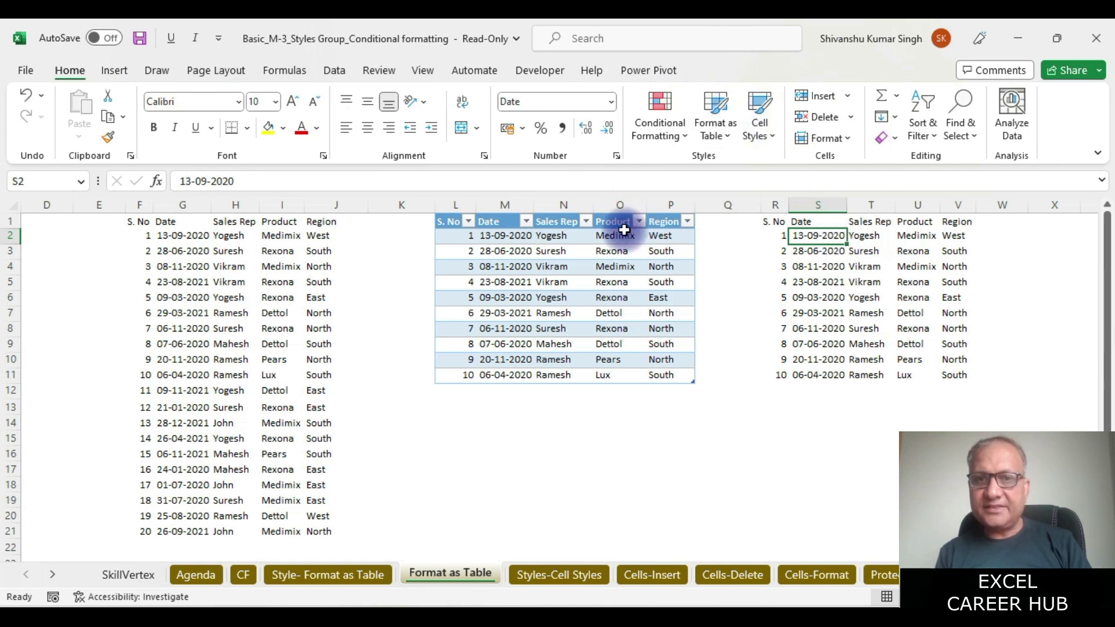
{"action": "left_click", "coordinate": [552, 236]}
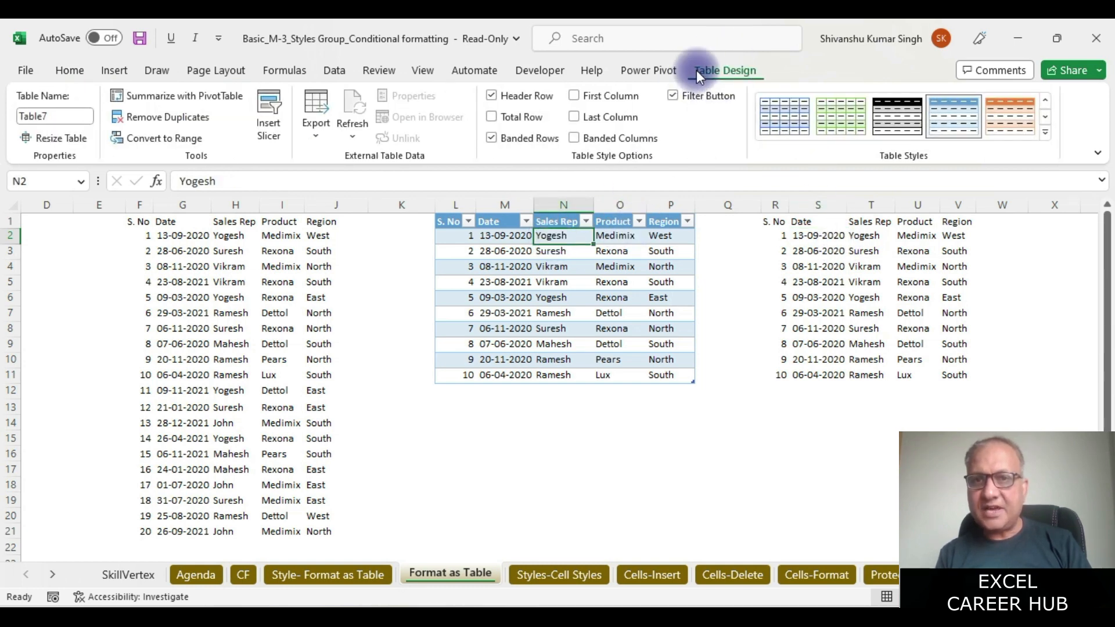
{"action": "left_click", "coordinate": [1045, 132]}
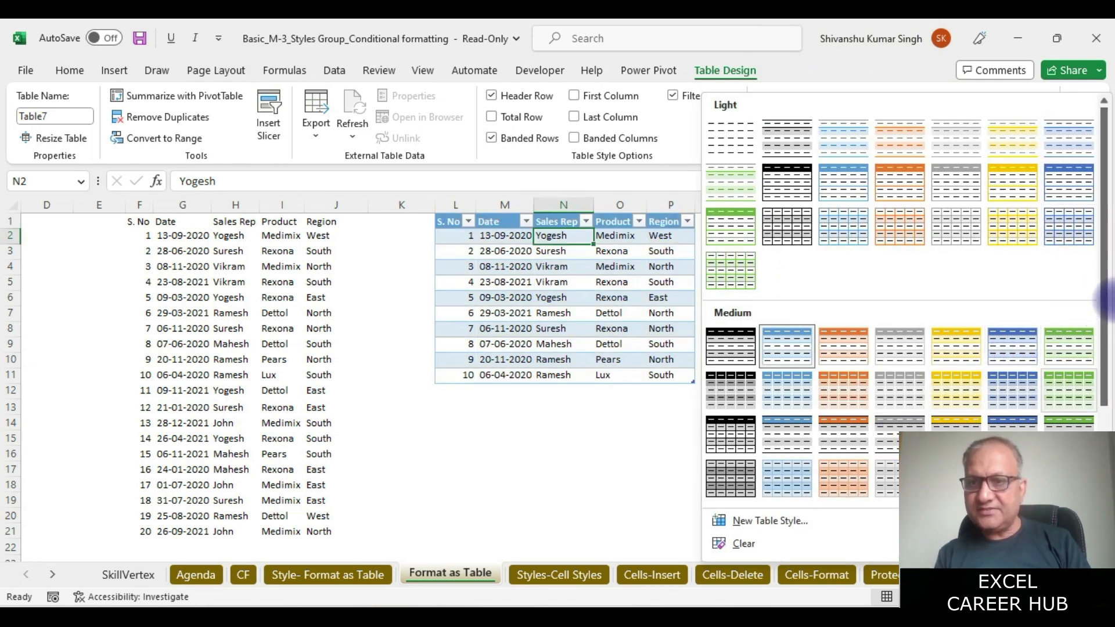
{"action": "left_click_drag", "start_coordinate": [1107, 224], "coordinate": [1109, 372]}
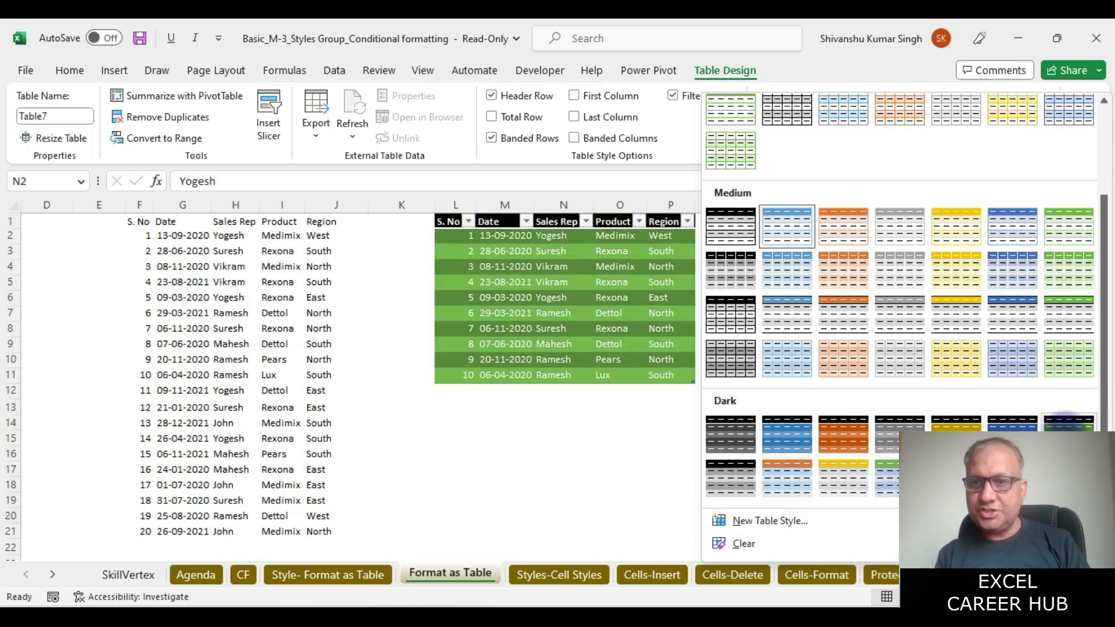
{"action": "left_click_drag", "start_coordinate": [1103, 294], "coordinate": [1111, 204]}
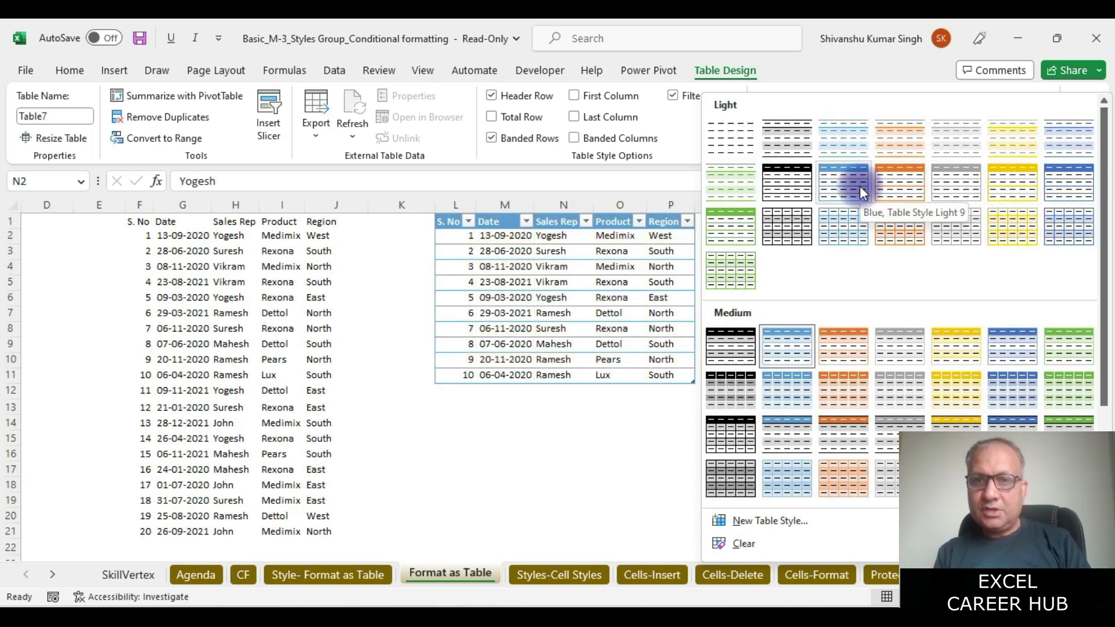
{"action": "left_click", "coordinate": [734, 230]}
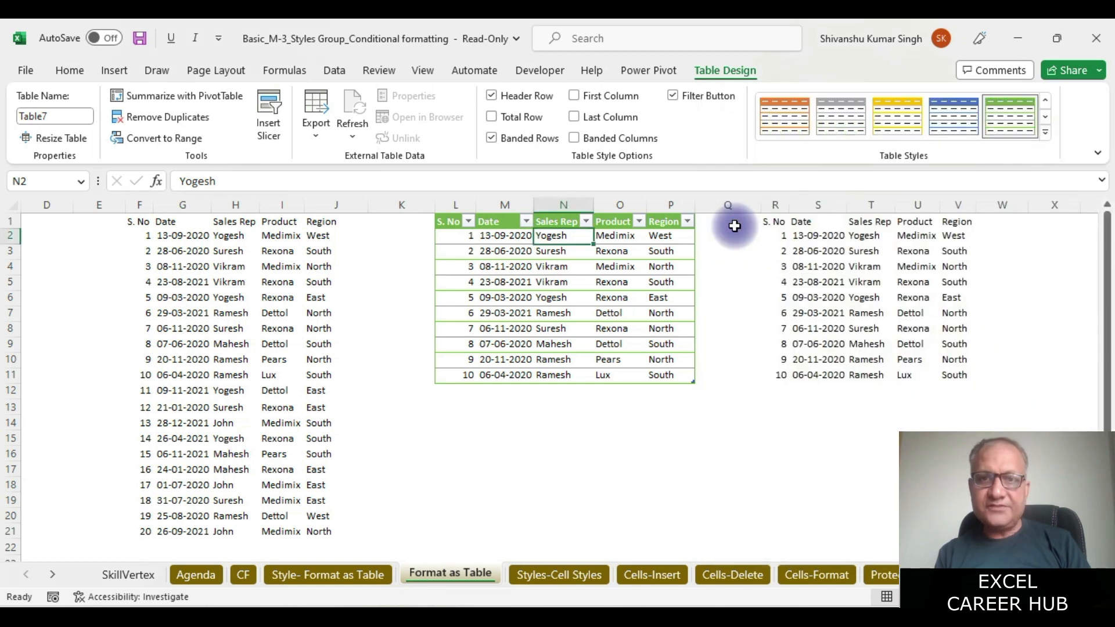
{"action": "left_click", "coordinate": [645, 404]}
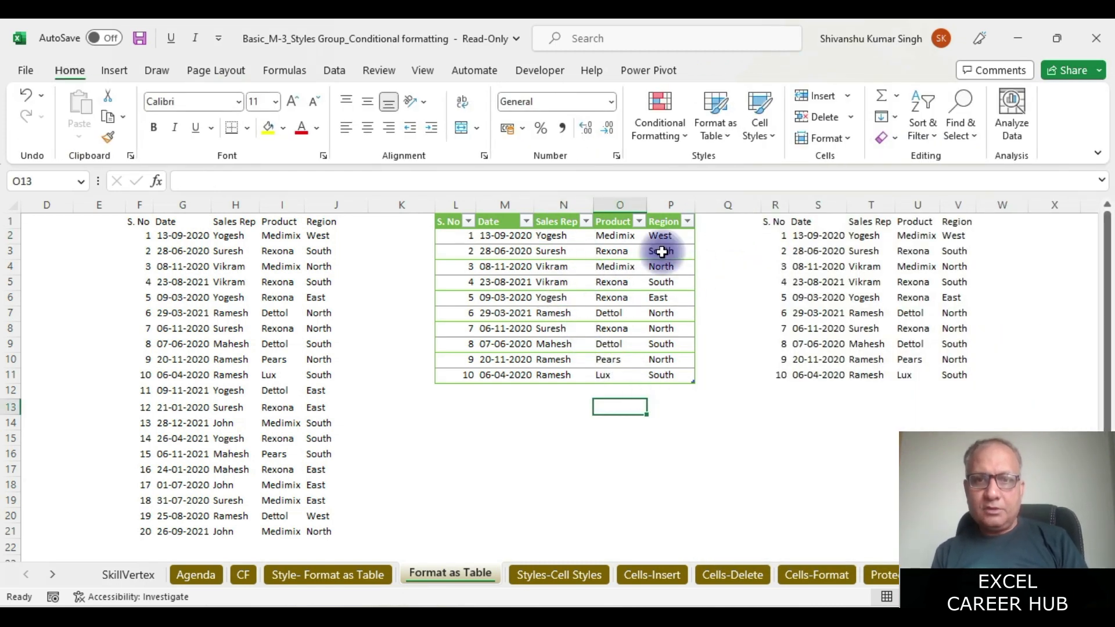
- Turn the table's Header Row option off, then back on
{"action": "left_click", "coordinate": [550, 220]}
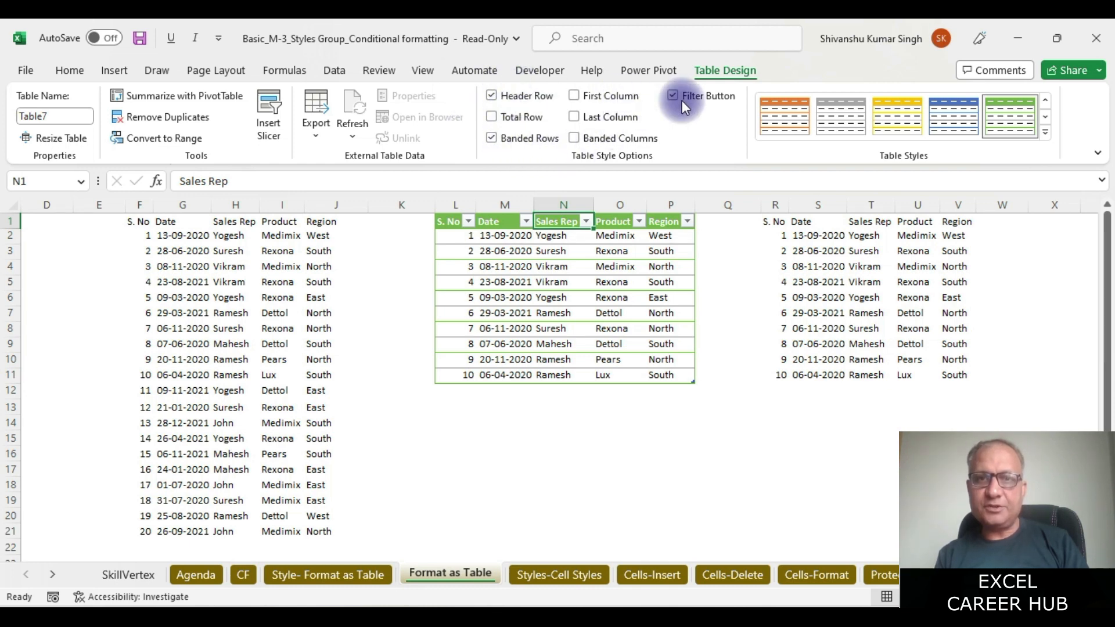
{"action": "left_click", "coordinate": [491, 96]}
{"action": "left_click", "coordinate": [563, 234]}
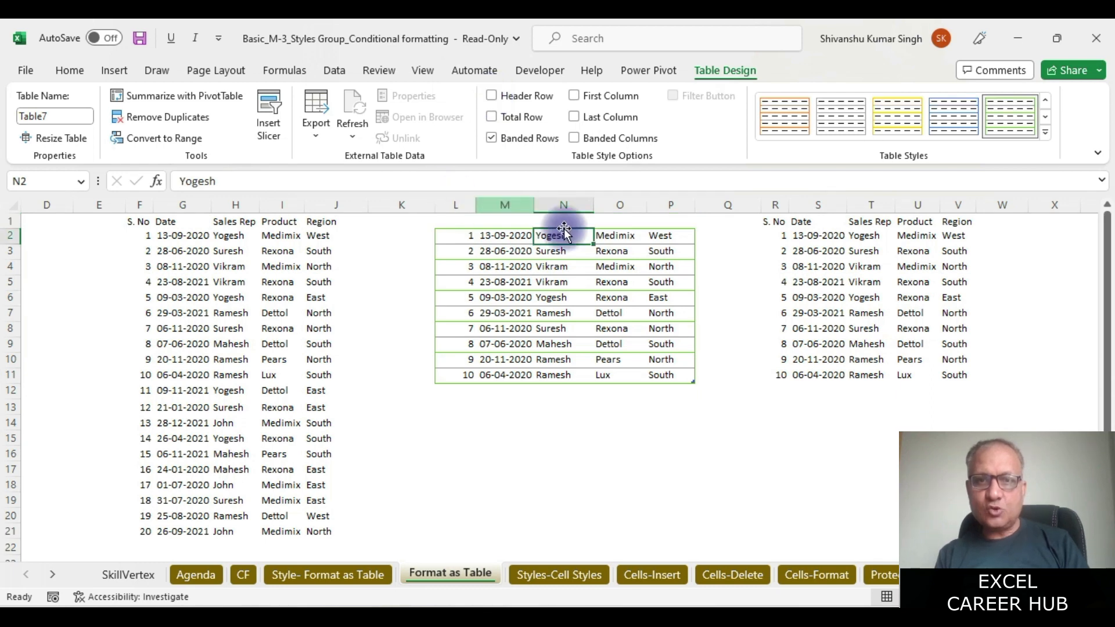
{"action": "left_click", "coordinate": [491, 95]}
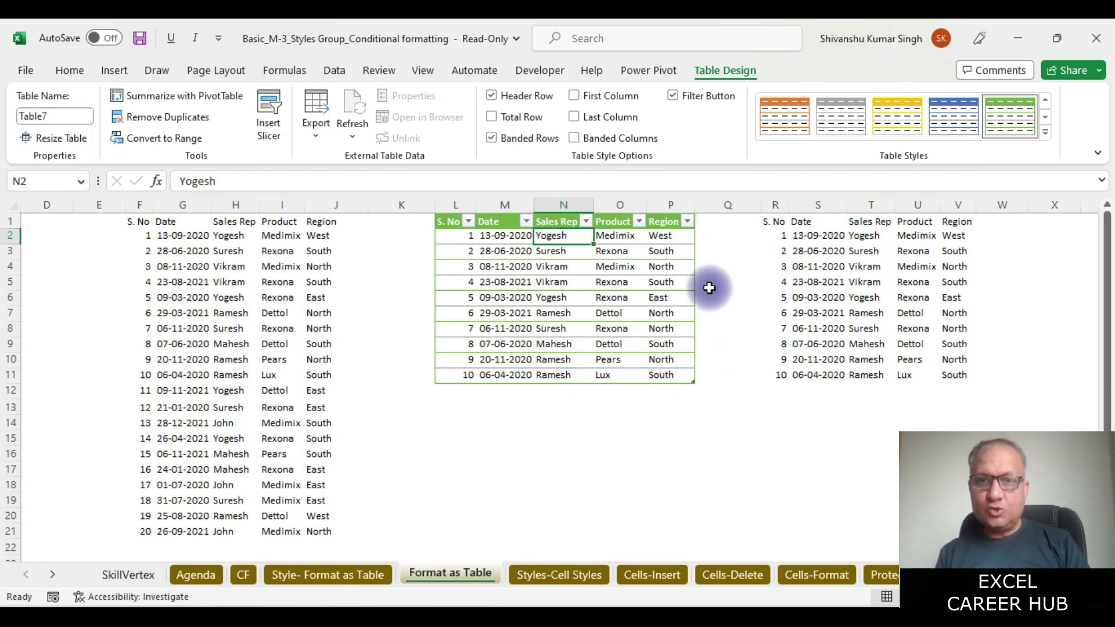
- Insert an empty column at R to separate the table from the plain copy
{"action": "left_click", "coordinate": [708, 222]}
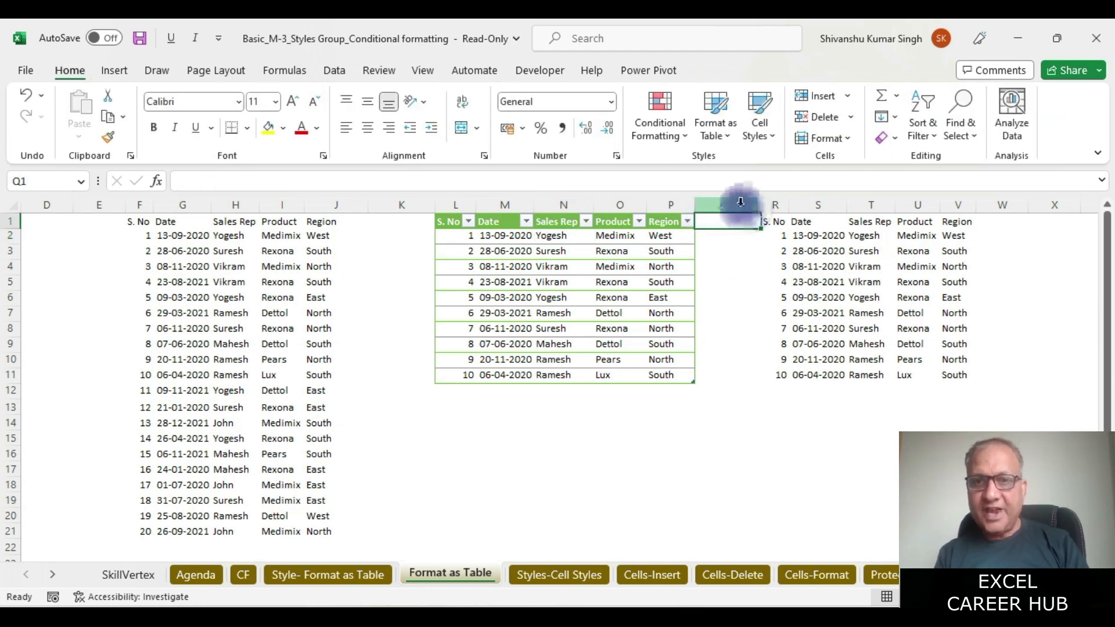
{"action": "left_click", "coordinate": [779, 205]}
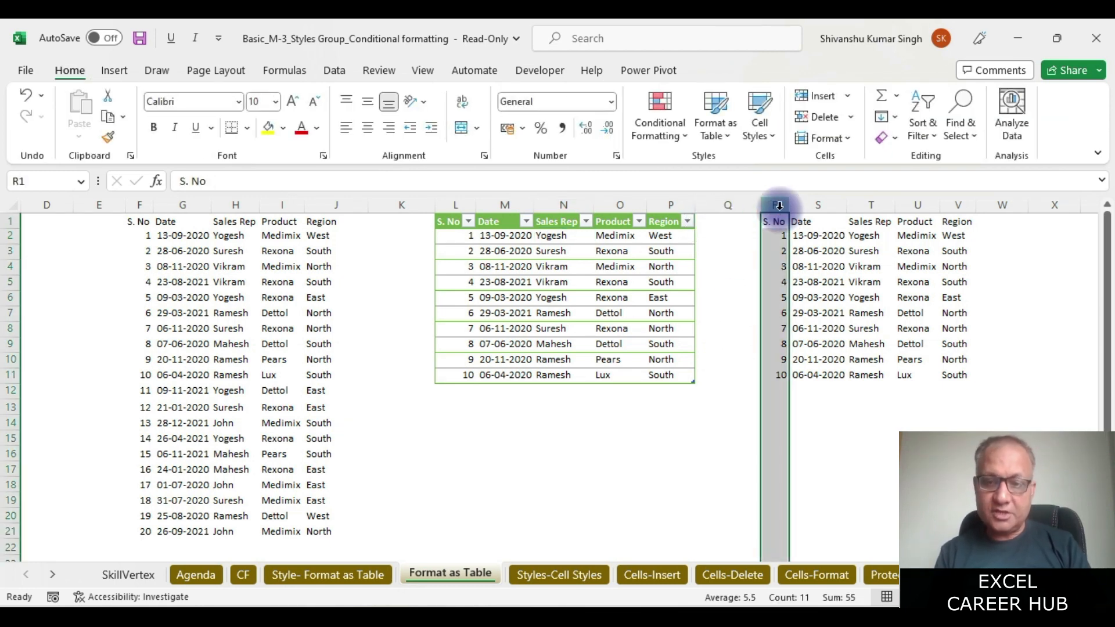
{"action": "key", "text": "ctrl+shift+plus"}
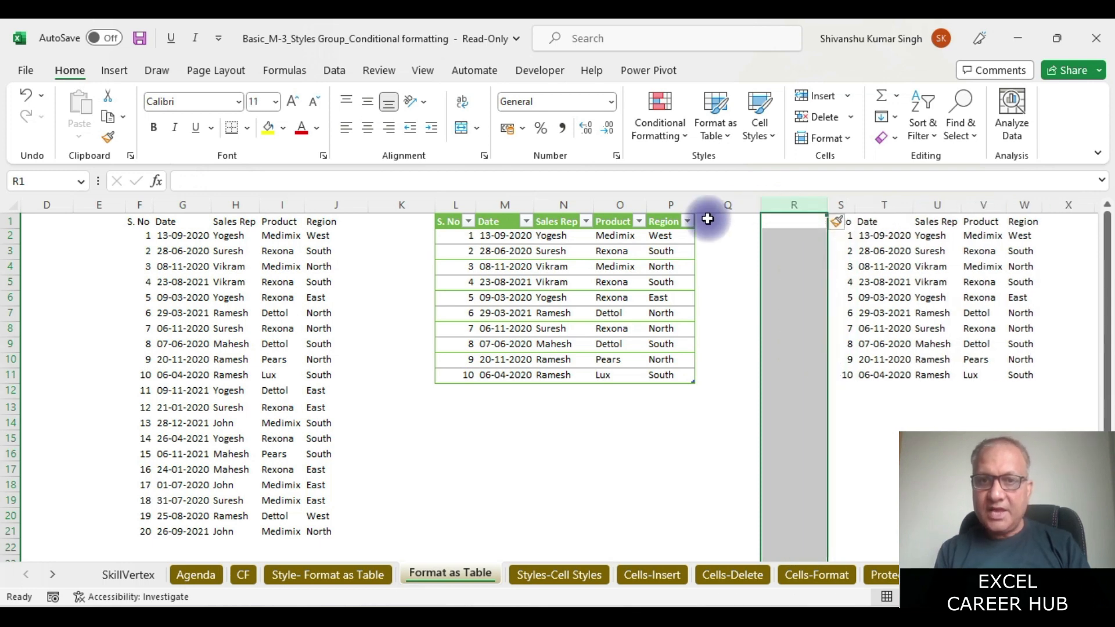
- Add the heading Sales in Q1, extending the table, and in X1 beside the plain copy
{"action": "left_click", "coordinate": [706, 221]}
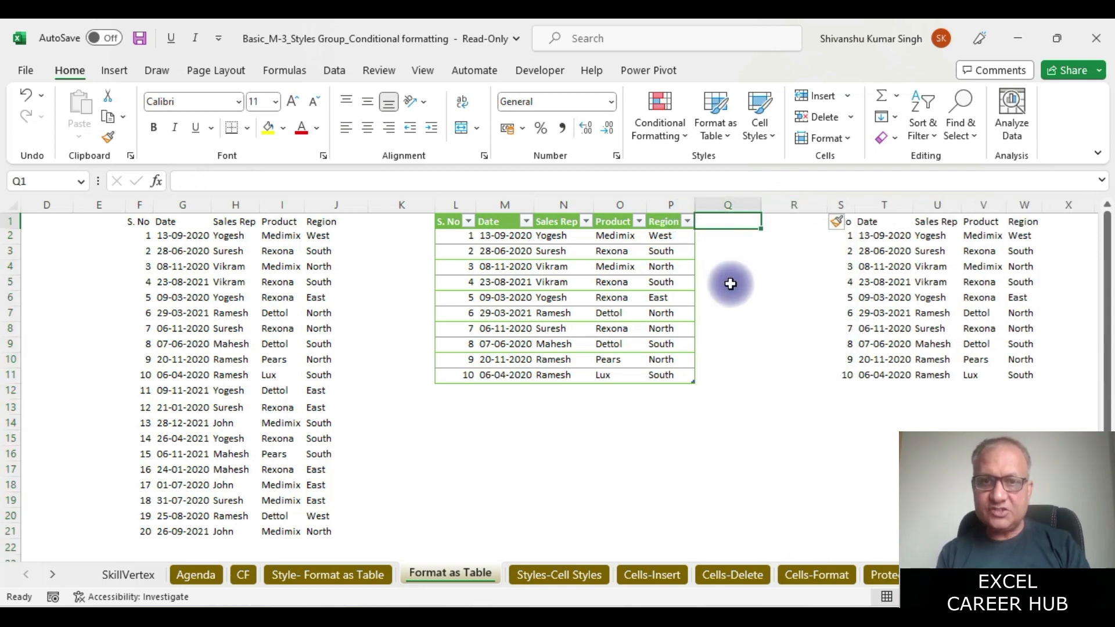
{"action": "type", "text": "Sales"}
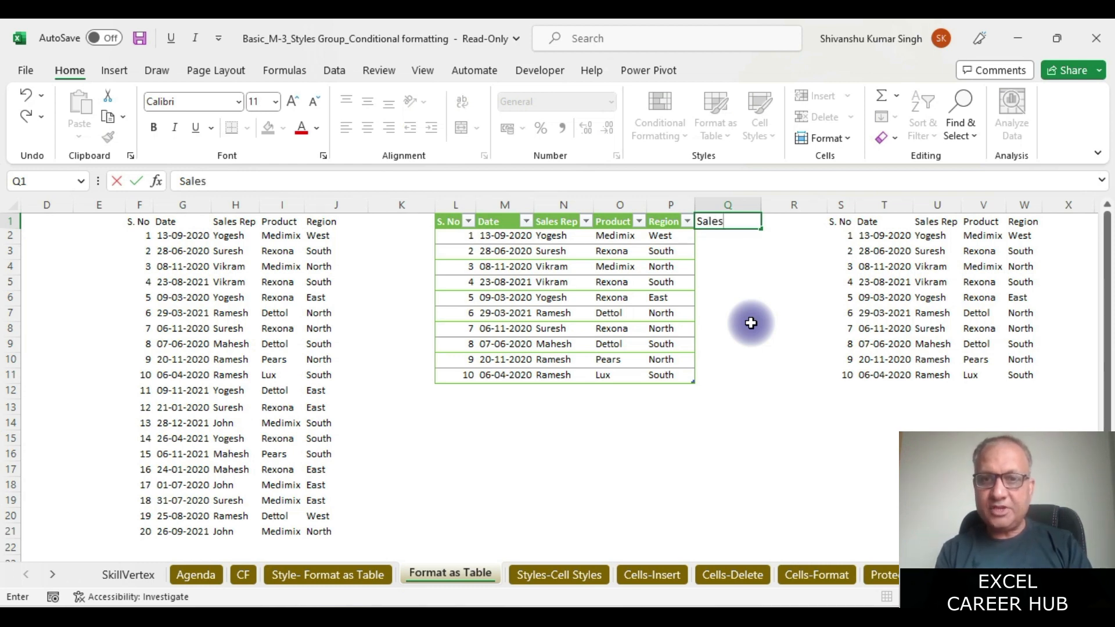
{"action": "key", "text": "Return"}
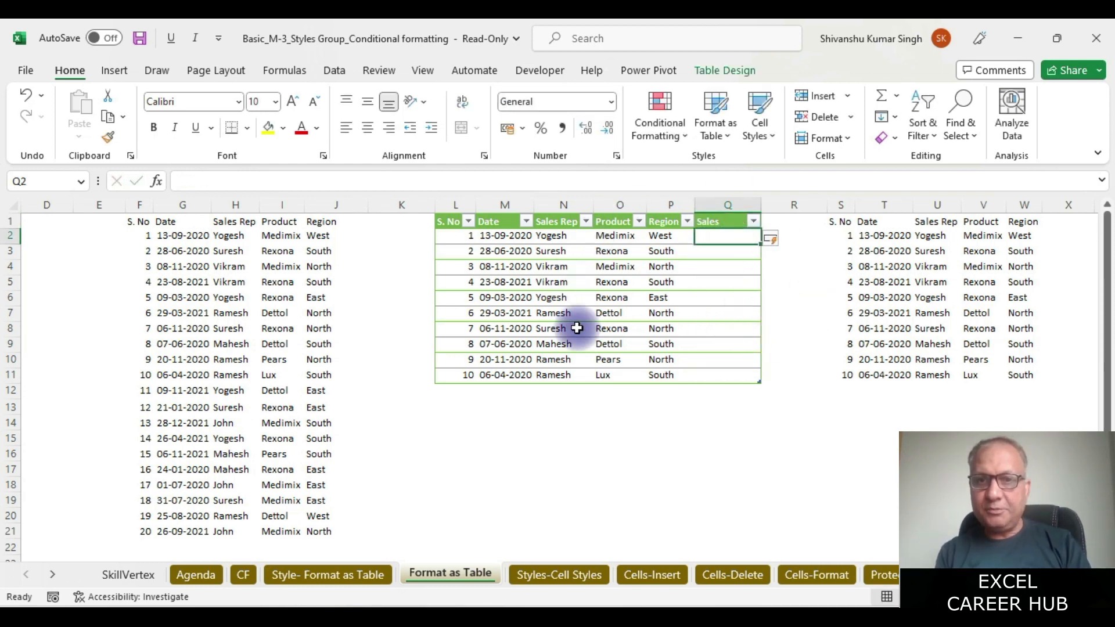
{"action": "left_click", "coordinate": [1057, 227]}
{"action": "type", "text": "Sal"}
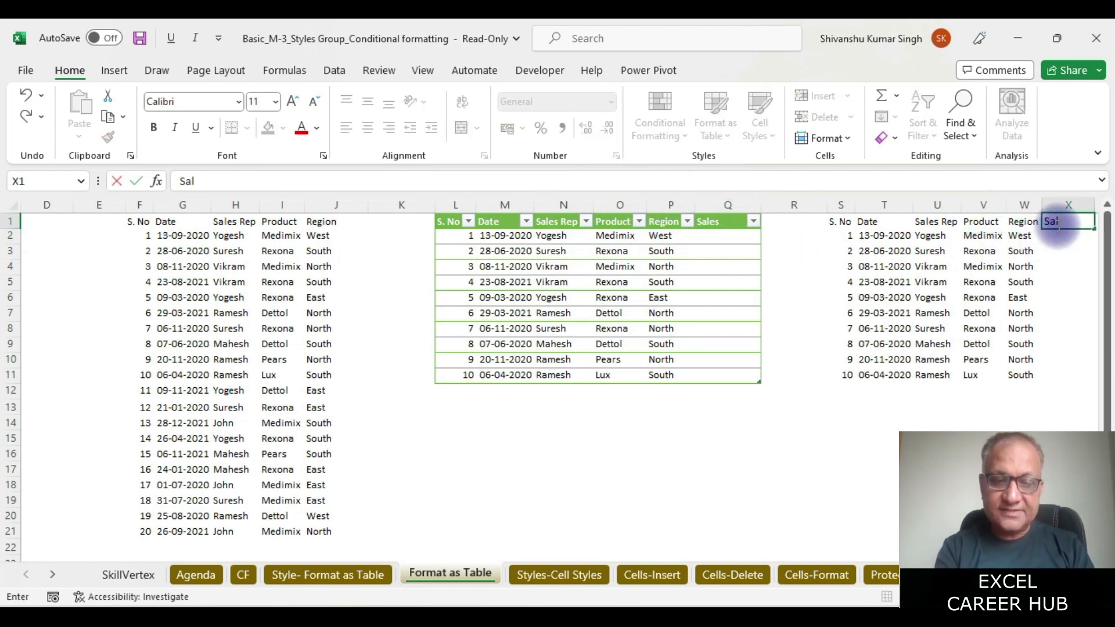
{"action": "left_click", "coordinate": [1069, 391]}
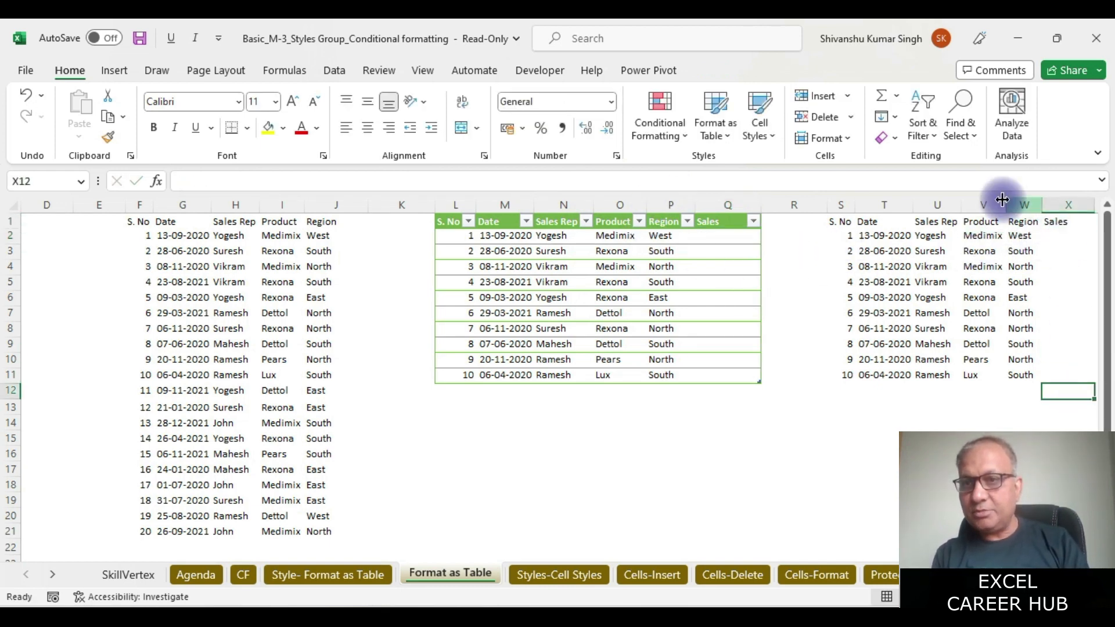
{"action": "left_click", "coordinate": [715, 224]}
- Enter =RANDBETWEEN(599,999) in Q2 to auto-fill the table's Sales column, then select Q2:Q11
{"action": "left_click_drag", "start_coordinate": [717, 223], "coordinate": [652, 374]}
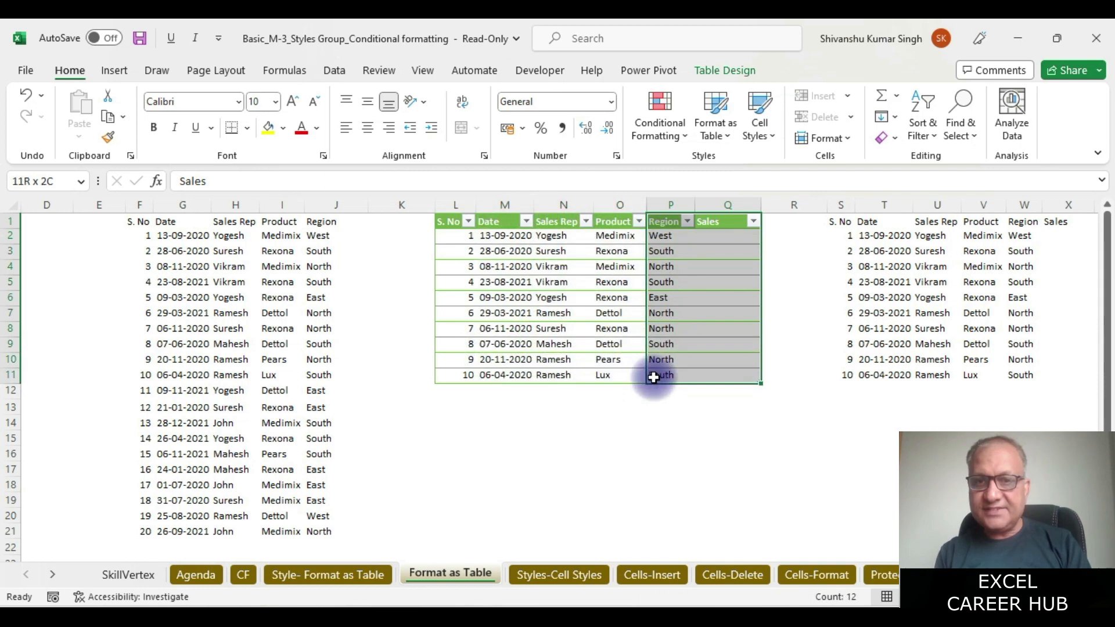
{"action": "left_click", "coordinate": [712, 235]}
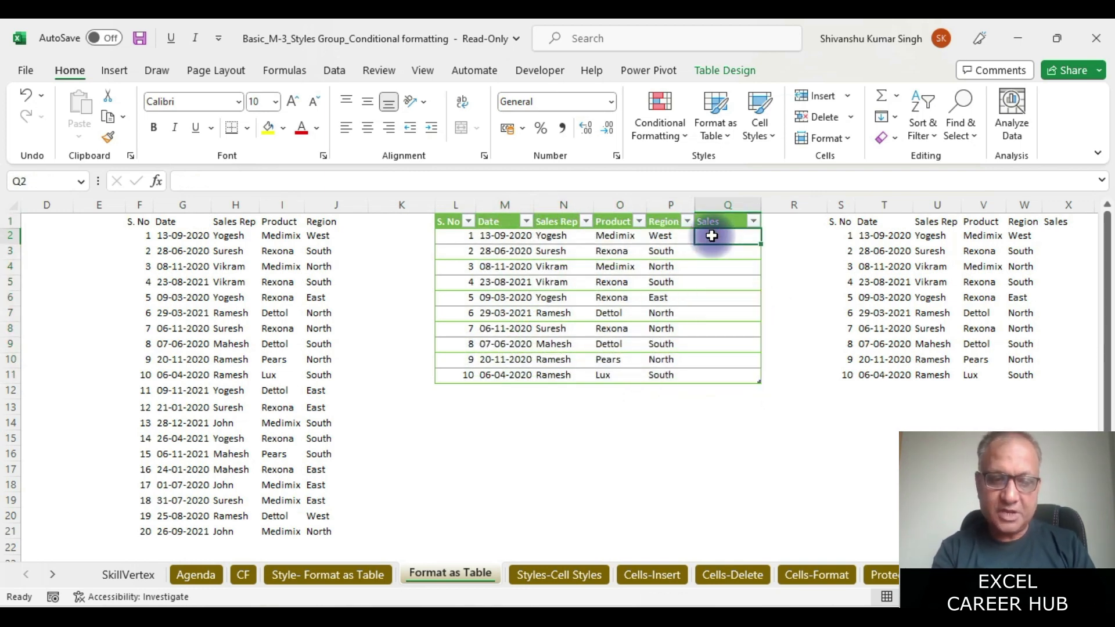
{"action": "type", "text": "=ran"}
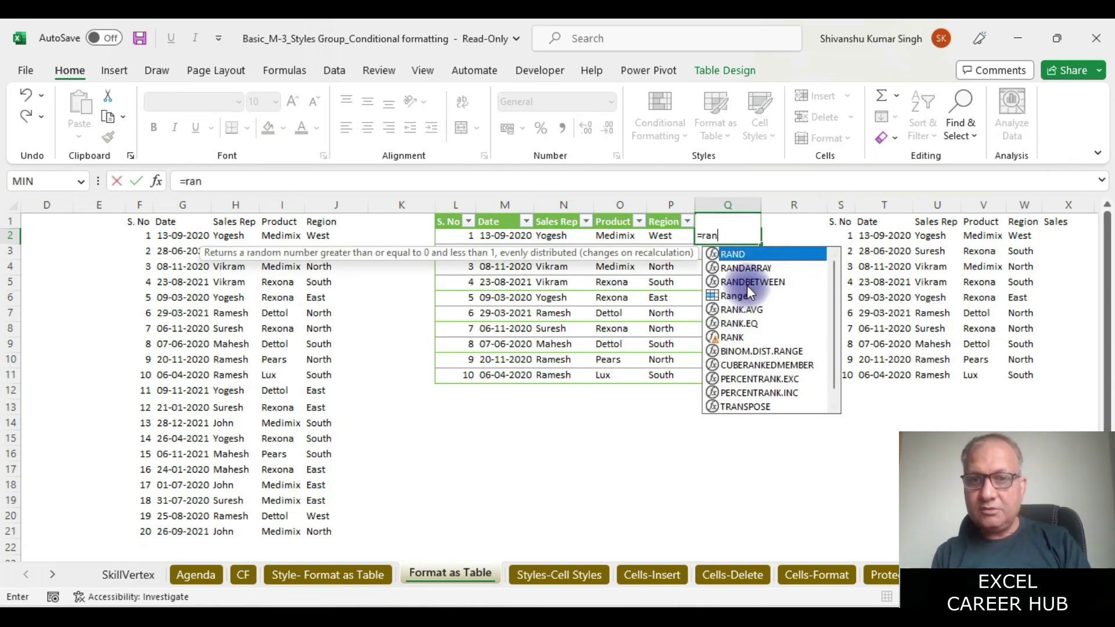
{"action": "double_click", "coordinate": [749, 283]}
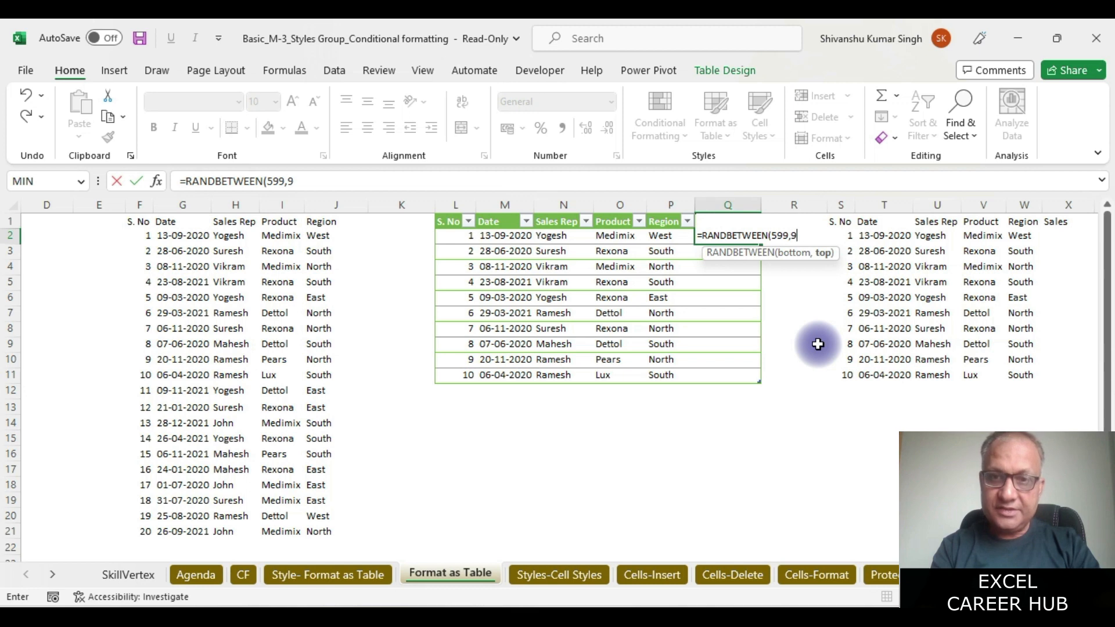
{"action": "type", "text": "599,999)"}
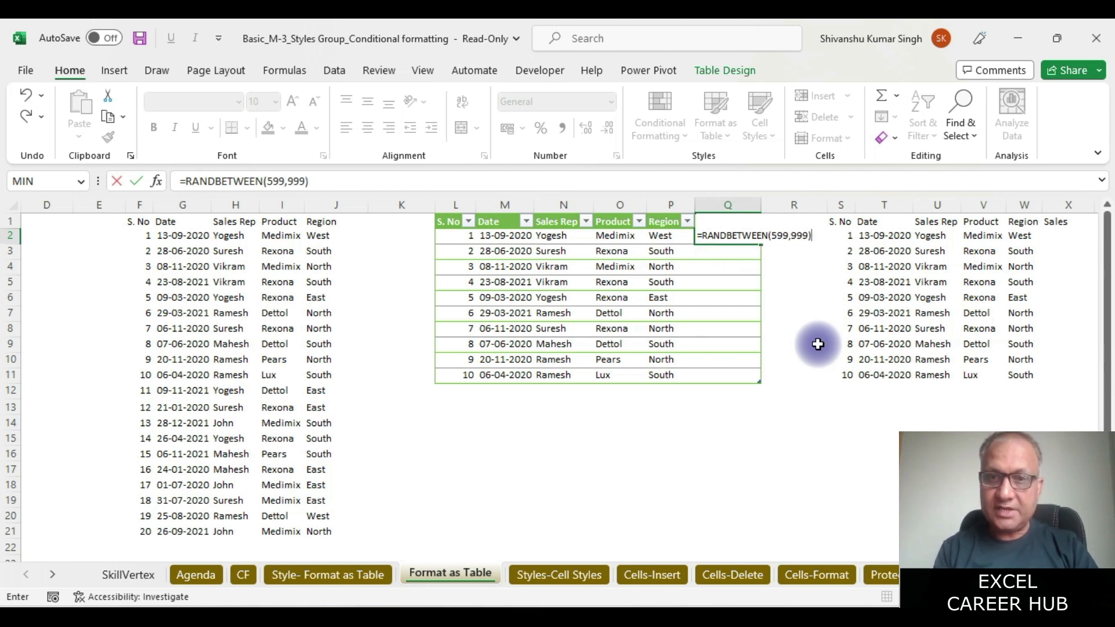
{"action": "key", "text": "Return"}
{"action": "left_click_drag", "start_coordinate": [726, 235], "coordinate": [728, 373]}
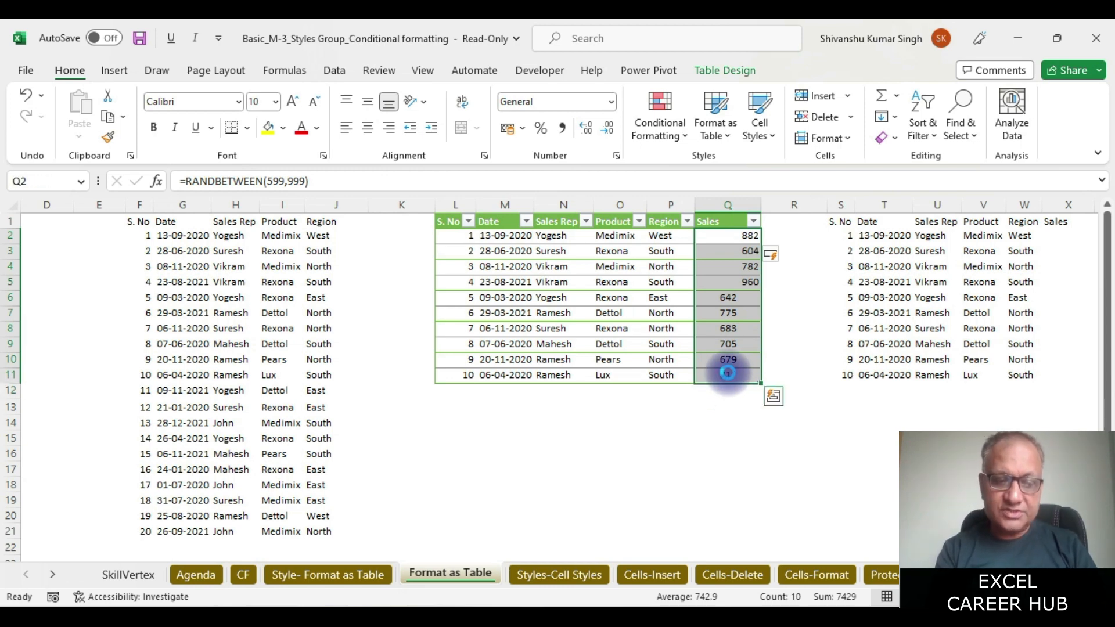
- Paste the Sales figures back as fixed values and centre them in Q2:Q11
{"action": "key", "text": "ctrl+c"}
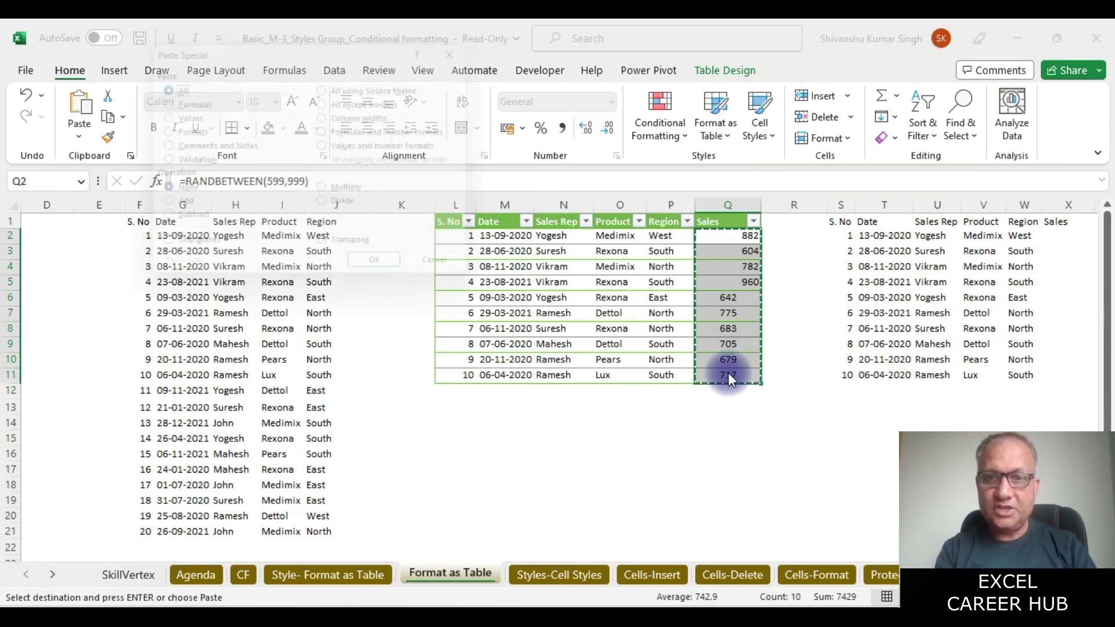
{"action": "key", "text": "v"}
{"action": "key", "text": "Return"}
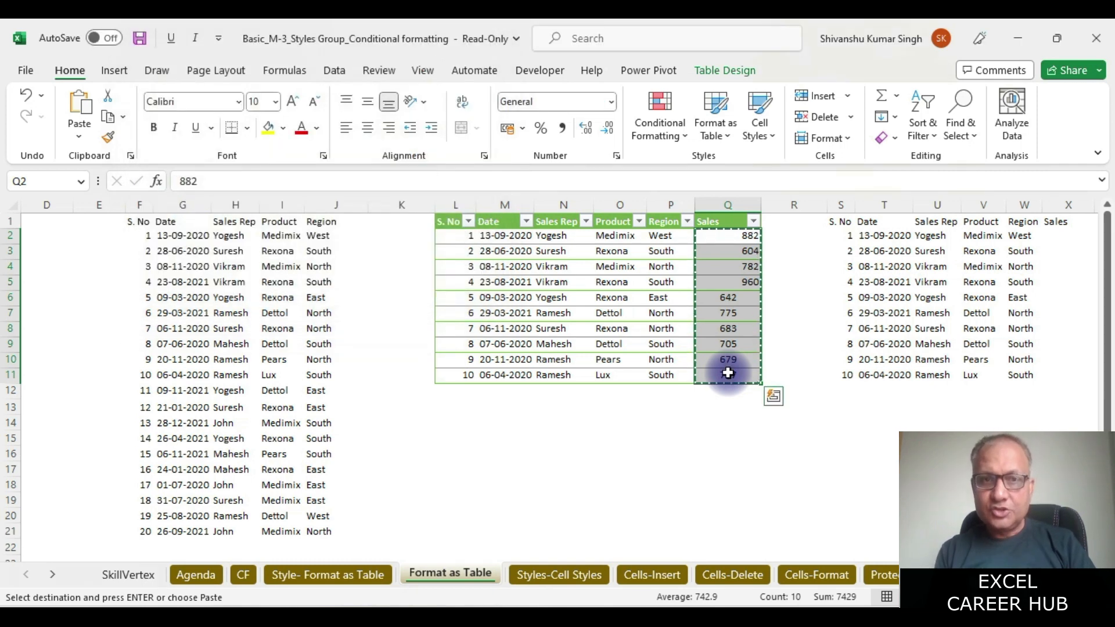
{"action": "left_click_drag", "start_coordinate": [726, 235], "coordinate": [740, 372]}
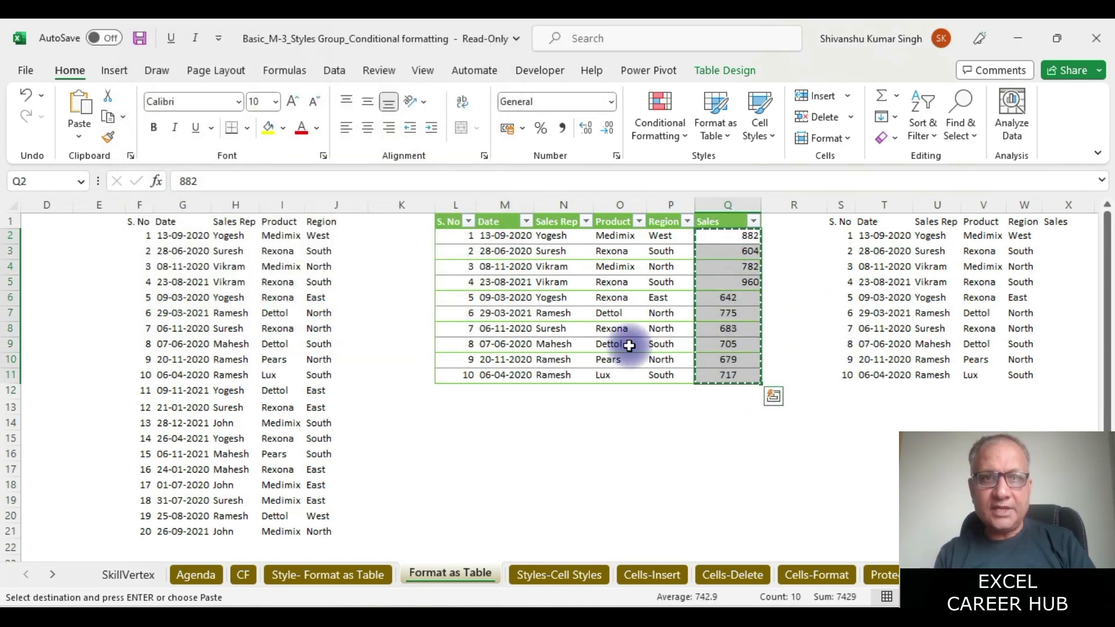
{"action": "left_click", "coordinate": [370, 136]}
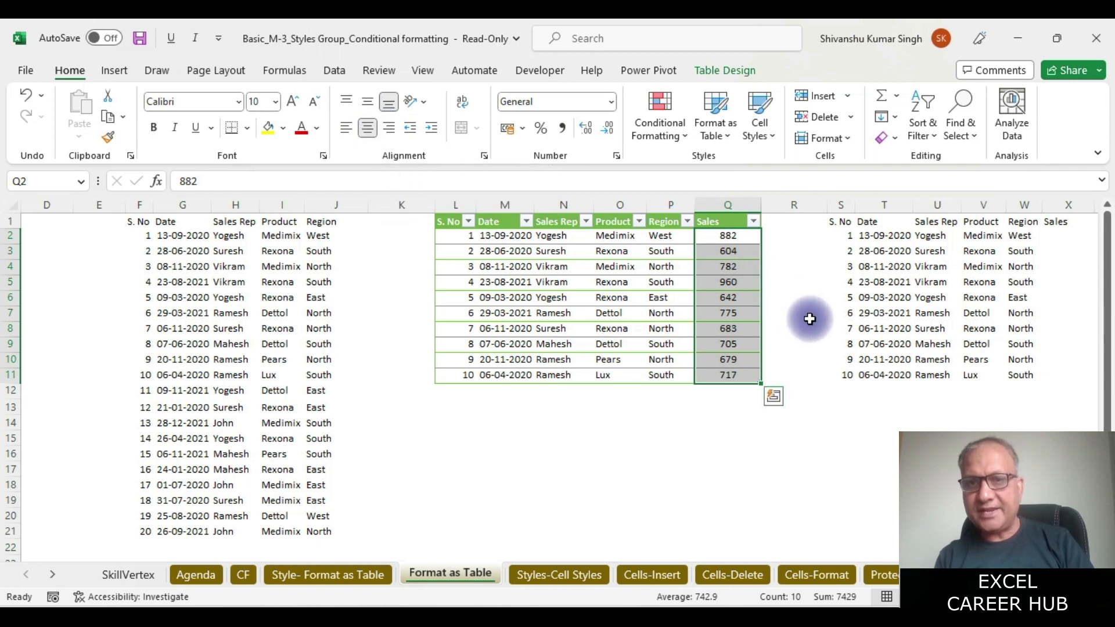
- Copy the Sales values Q2:Q11 into X2:X11 under the plain copy's Sales heading
{"action": "left_click_drag", "start_coordinate": [734, 238], "coordinate": [738, 373]}
{"action": "key", "text": "ctrl+c"}
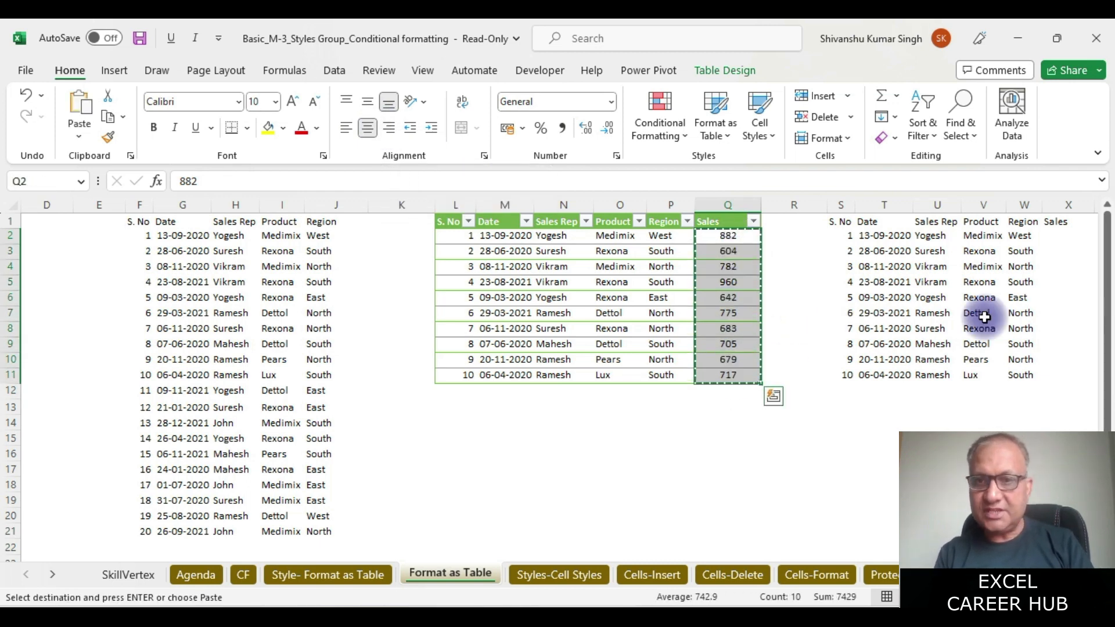
{"action": "left_click", "coordinate": [1056, 235]}
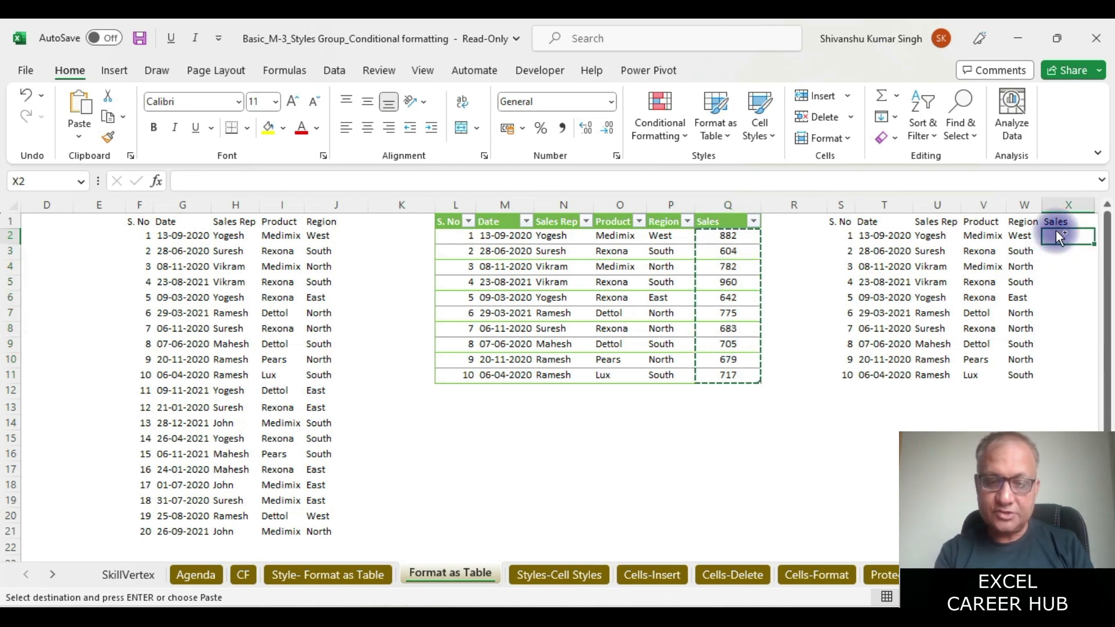
{"action": "key", "text": "ctrl+v"}
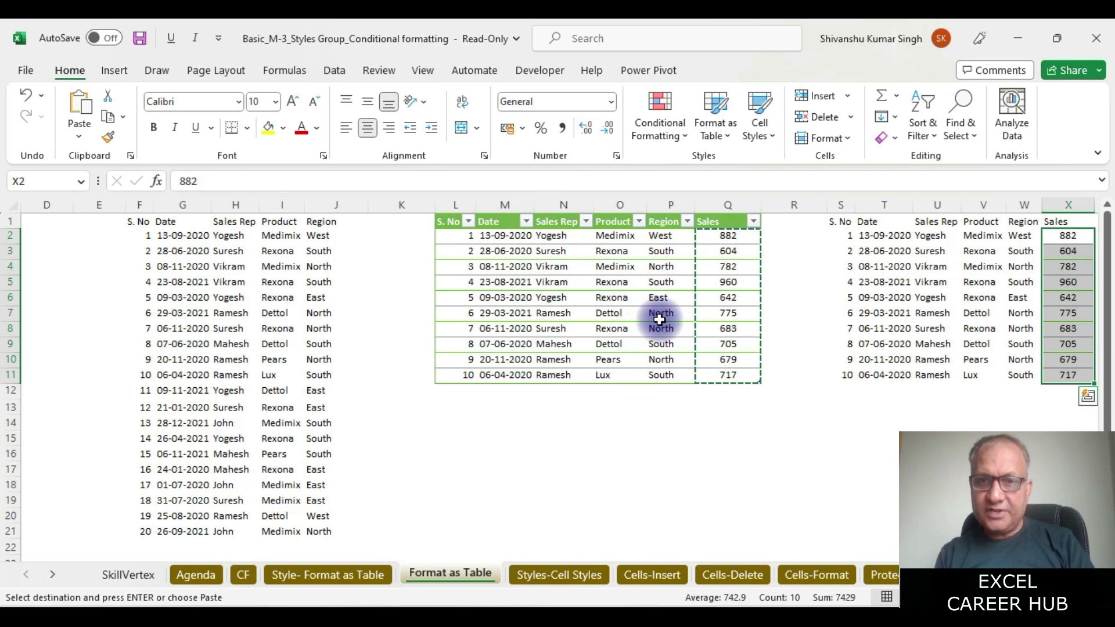
{"action": "left_click", "coordinate": [557, 224]}
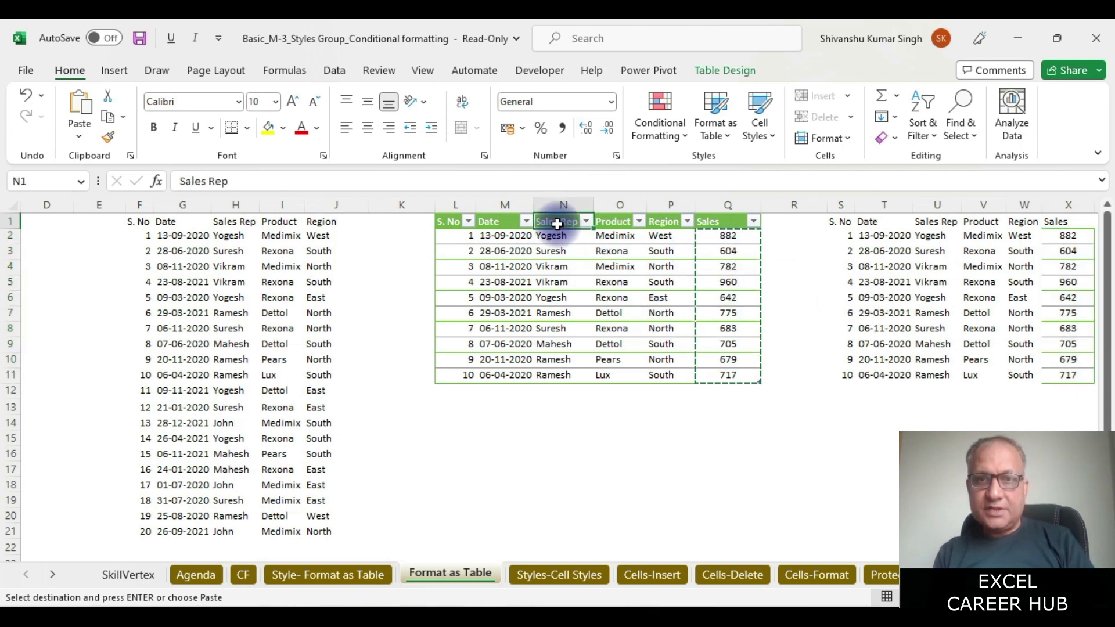
{"action": "left_click", "coordinate": [716, 69]}
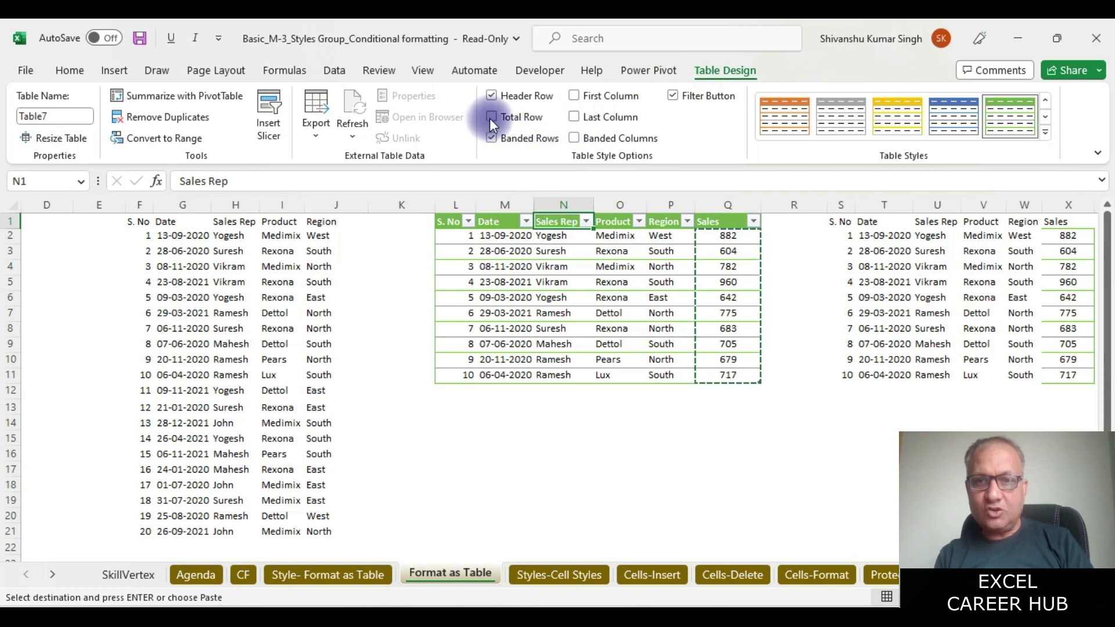